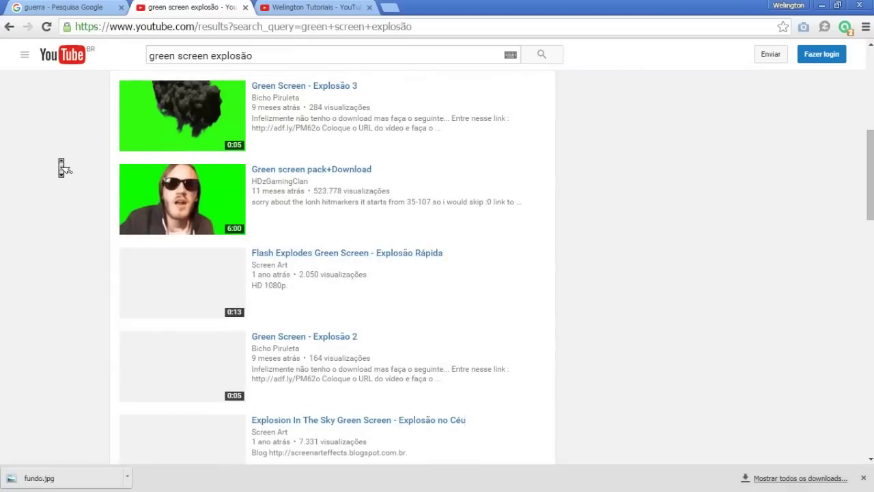
Step: Browse the "green screen explosão" results and open the video "Green Screen - Explosão 1"
scroll(62, 168, up, 5)
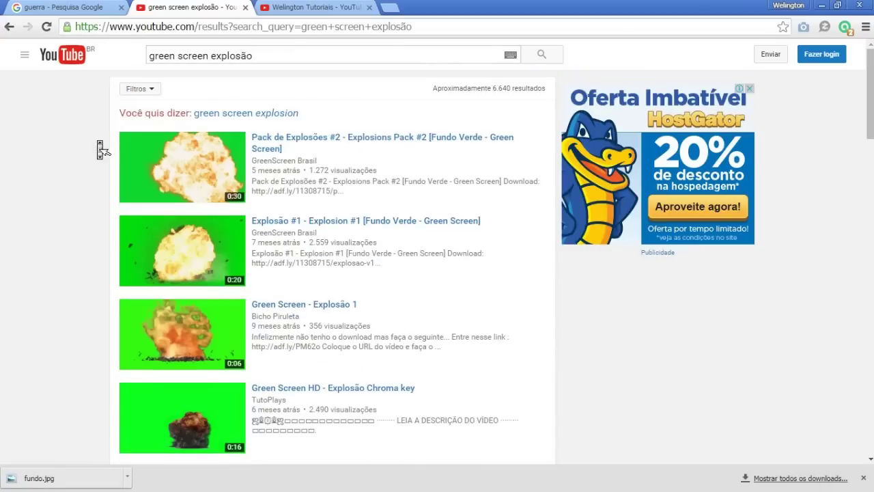
scroll(244, 219, down, 6)
scroll(244, 219, up, 6)
click(288, 318)
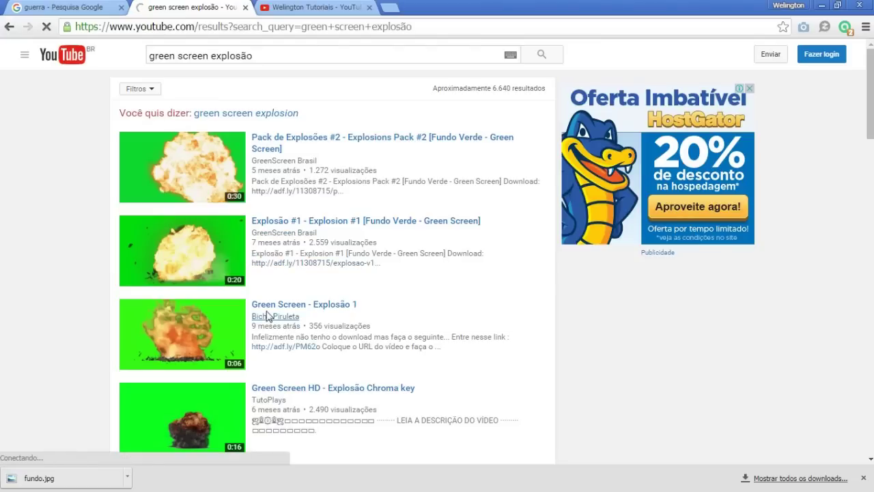
click(266, 307)
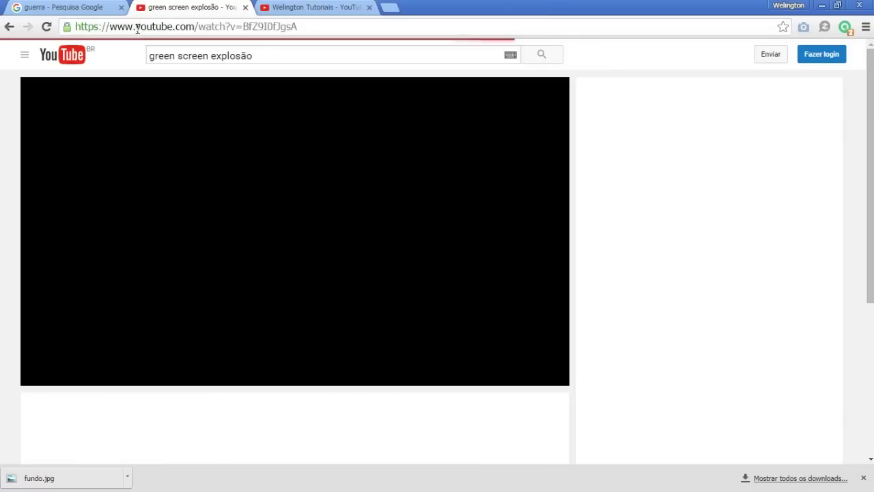
click(136, 28)
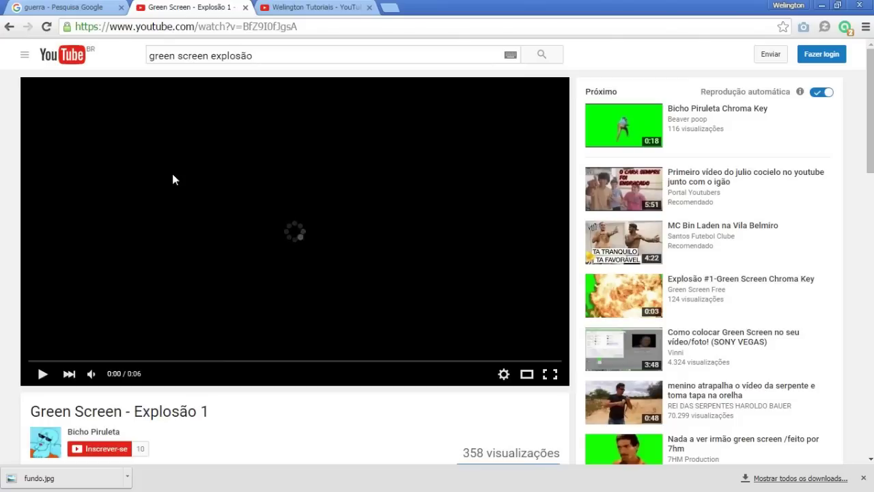
Step: Go back to the "guerra" image search and review the results and the saving options for the ruined street picture
click(80, 8)
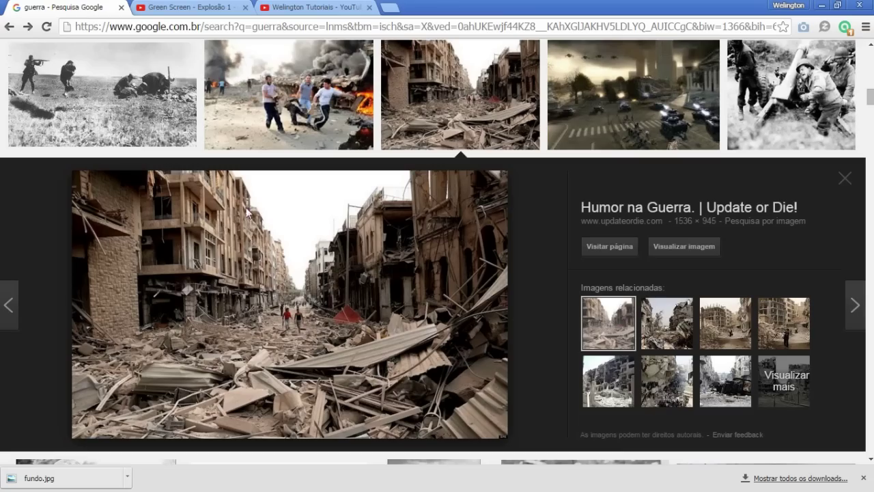
scroll(314, 290, up, 10)
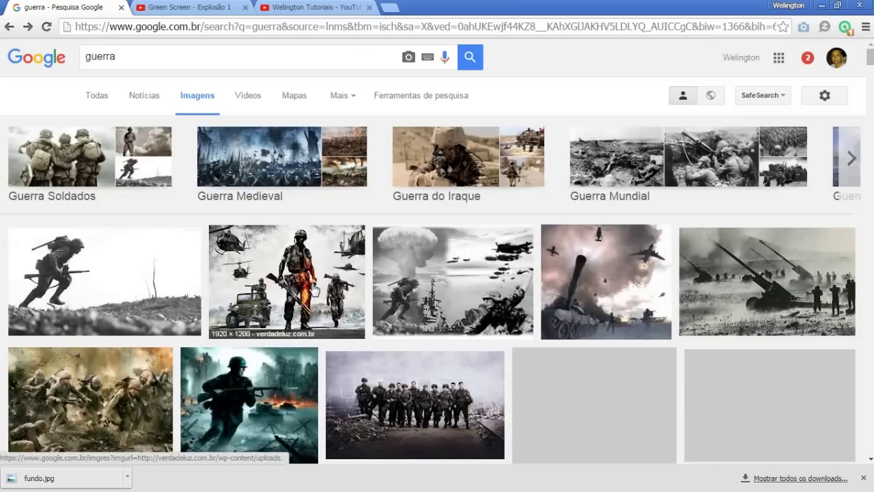
scroll(314, 290, down, 10)
scroll(314, 293, down, 10)
scroll(314, 293, up, 6)
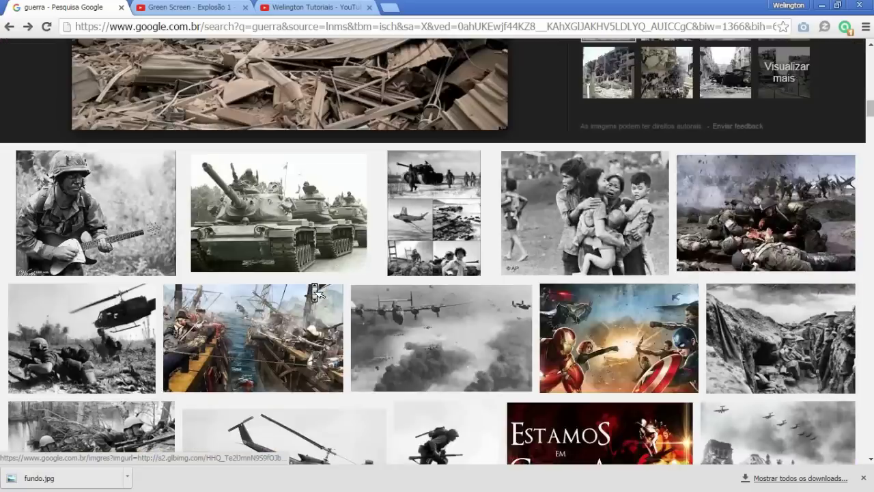
scroll(315, 292, up, 4)
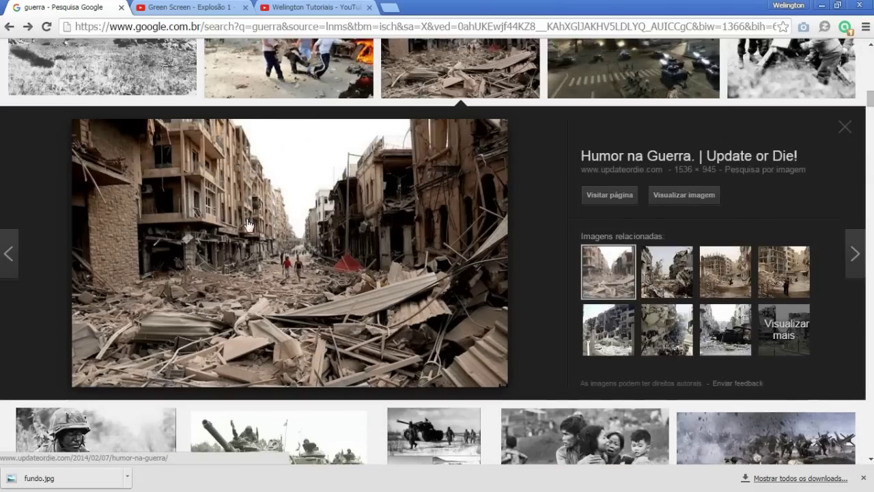
right_click(247, 226)
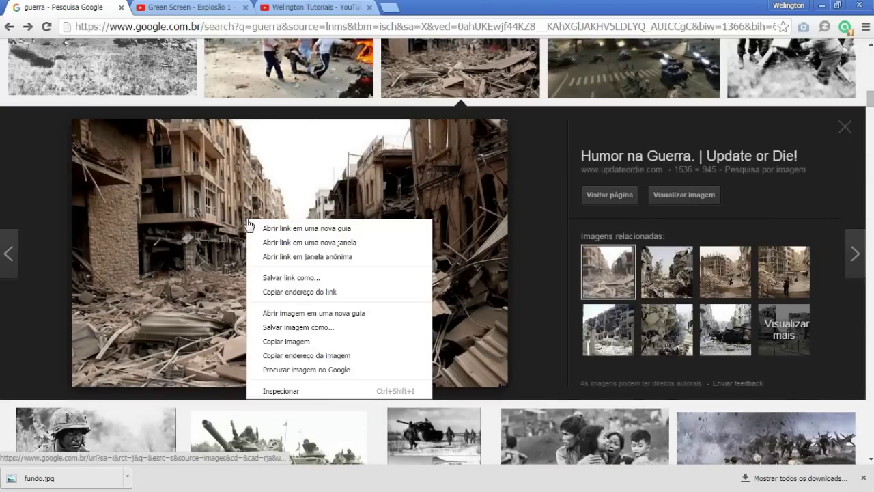
click(19, 162)
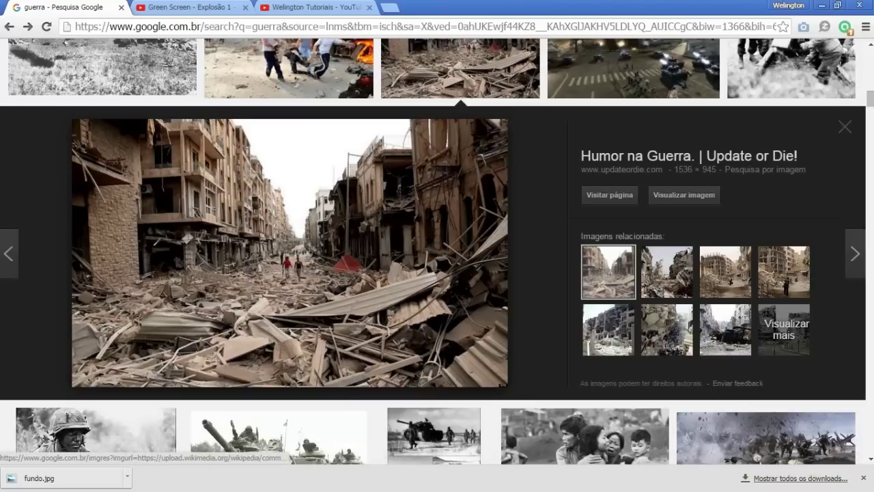
Step: Open the Tutorial Efeito Explosão folder and select the youtube-space video to view its details
mouse_move(472, 488)
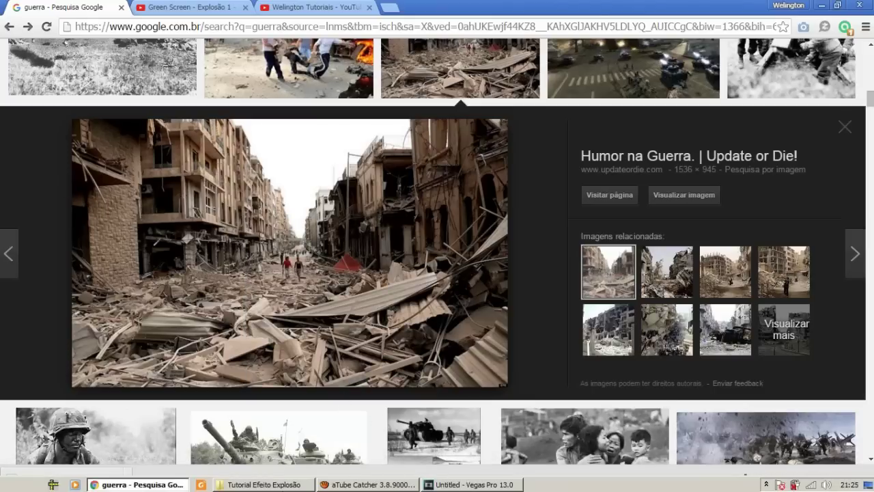
click(260, 484)
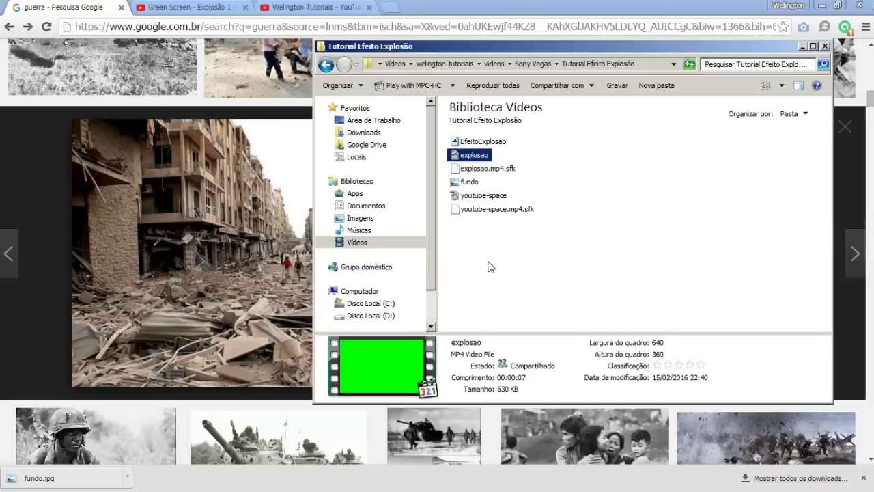
click(469, 198)
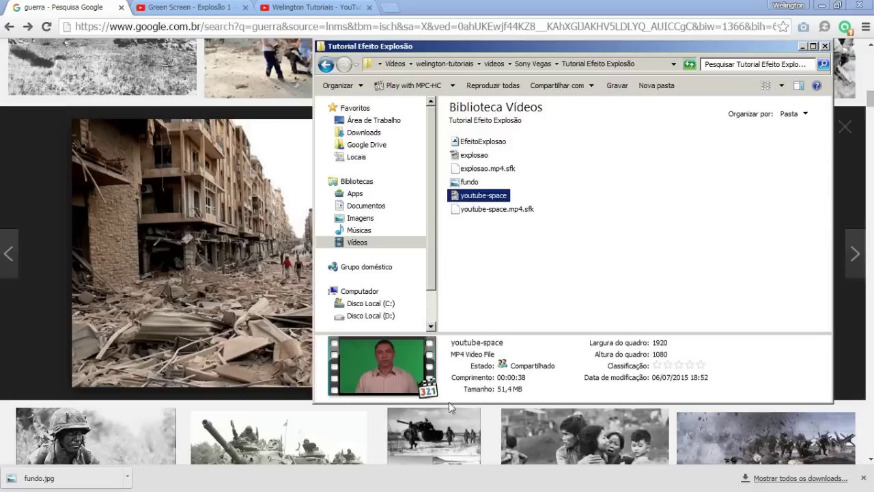
Step: Switch to Vegas Pro and add the fundo image from the Tutorial Efeito Explosão folder to the empty timeline
click(492, 484)
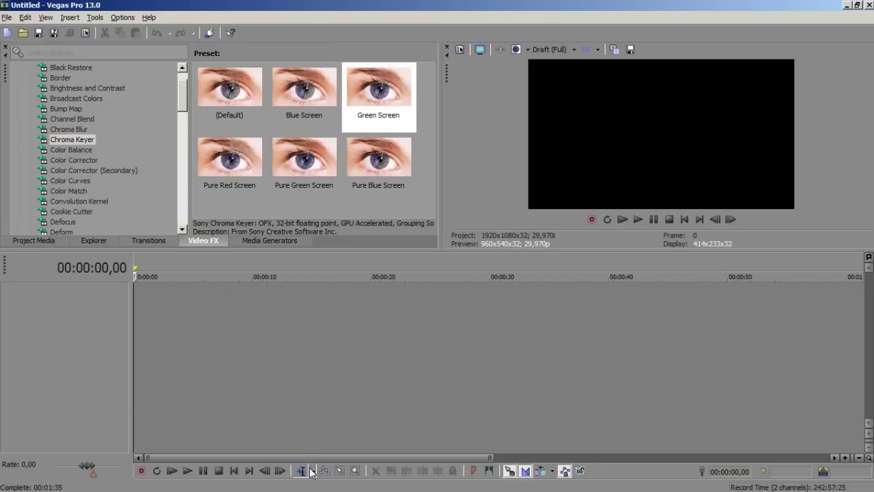
click(269, 485)
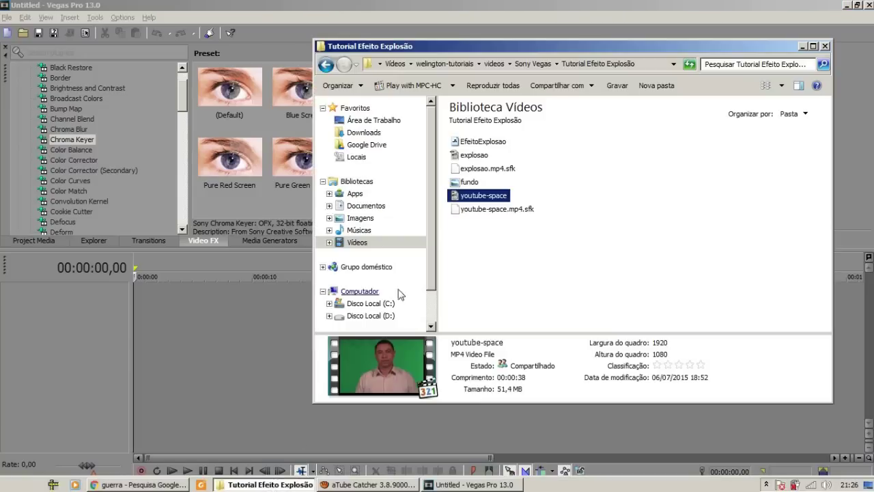
click(467, 182)
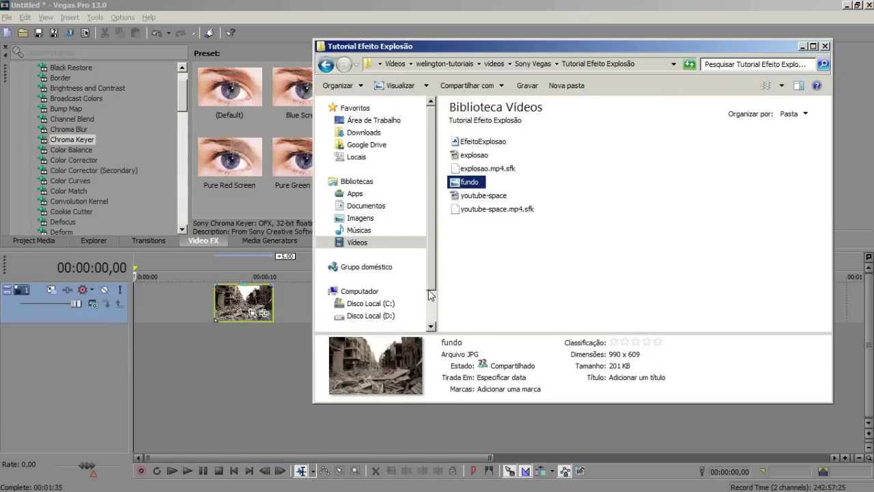
click(205, 297)
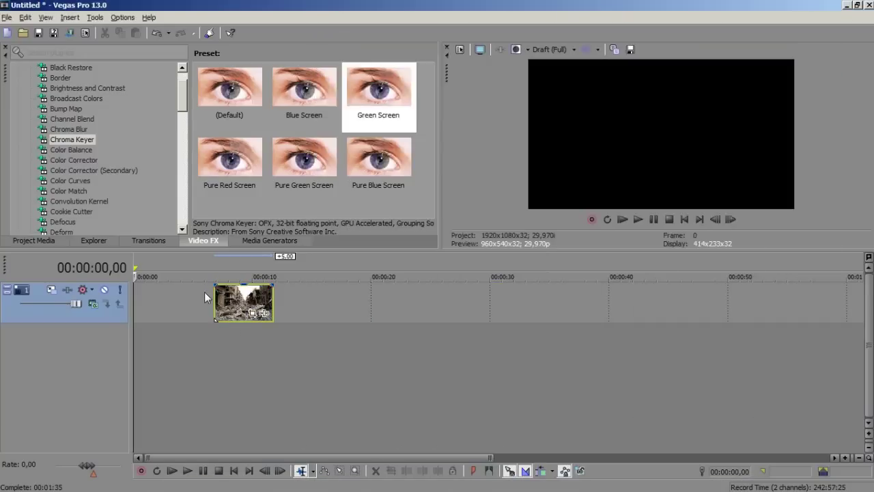
Step: Insert a video track above the background image and place the youtube-space video on it, starting level with the image
right_click(282, 308)
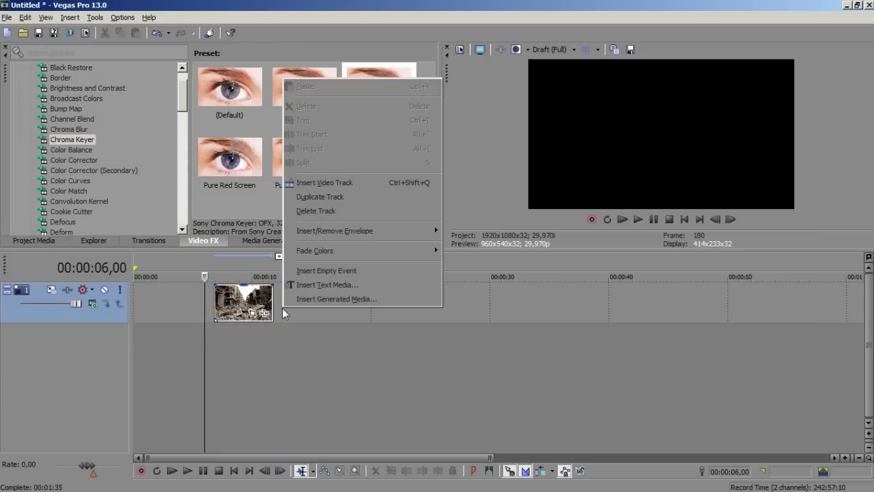
click(351, 183)
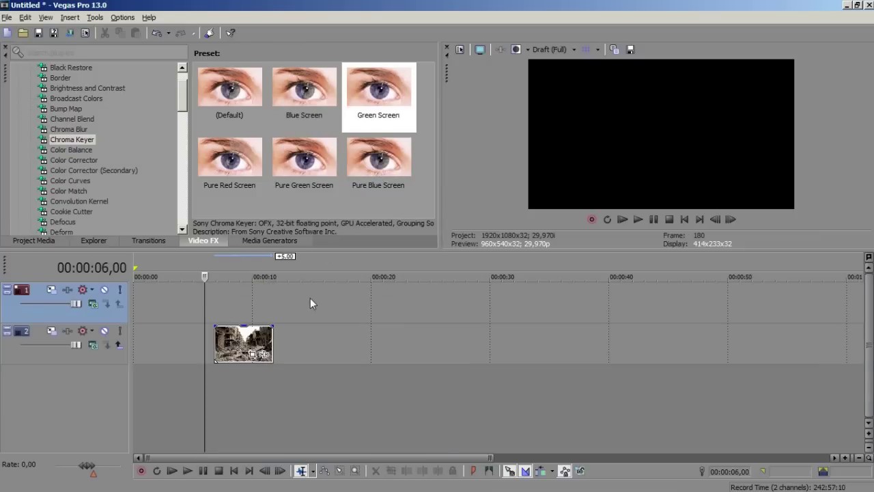
key(alt+Tab)
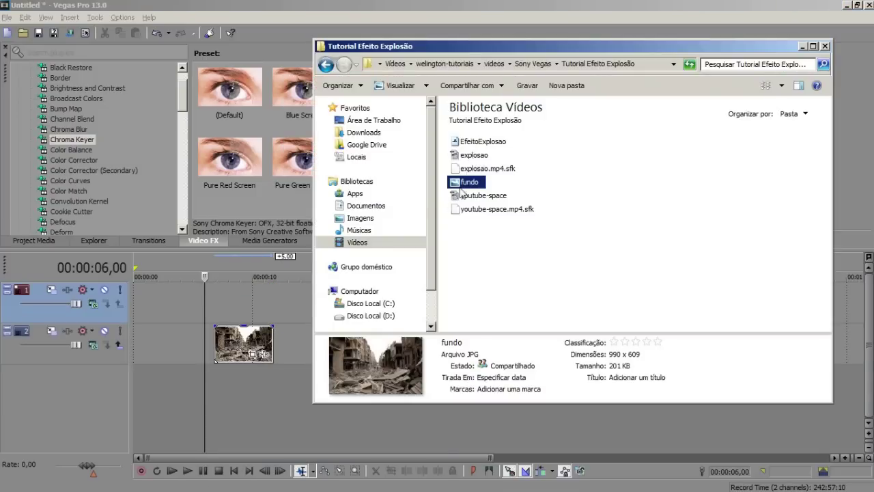
drag(459, 197, 232, 298)
click(232, 299)
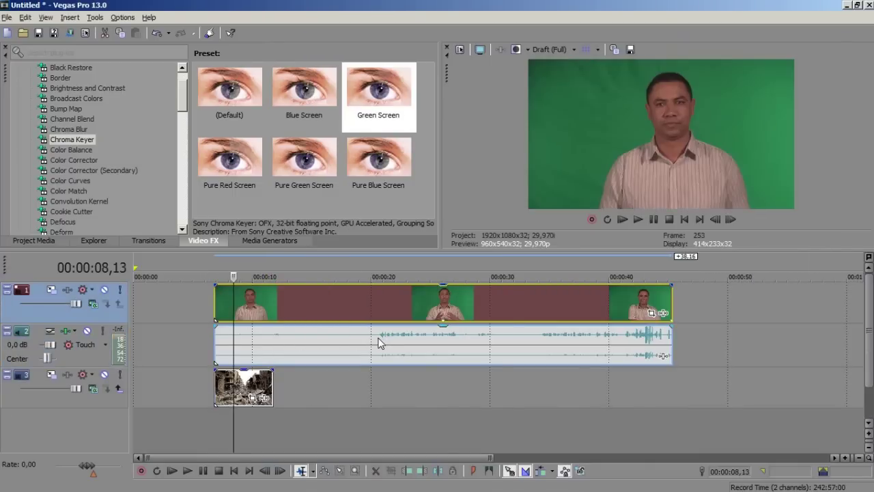
Step: Split the youtube-space clip at 00:00:20,18, delete the earlier part, and move the remainder back to the background image's start
click(379, 337)
key(s)
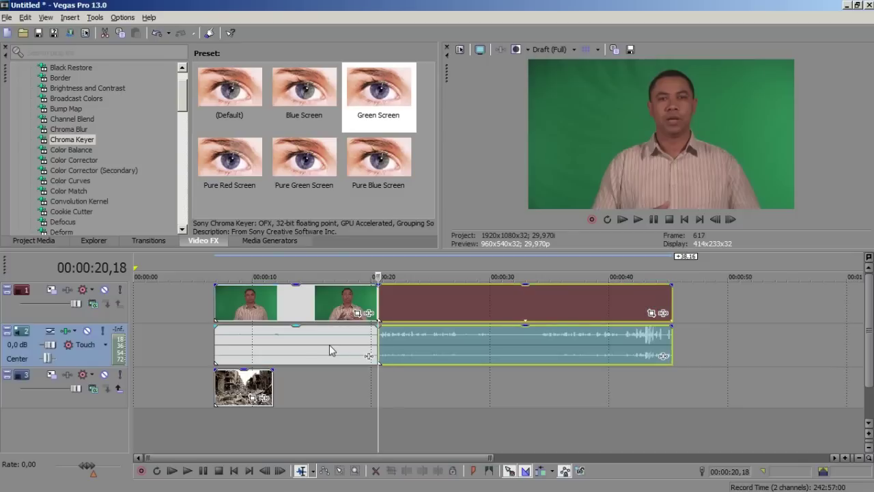
click(331, 350)
key(Delete)
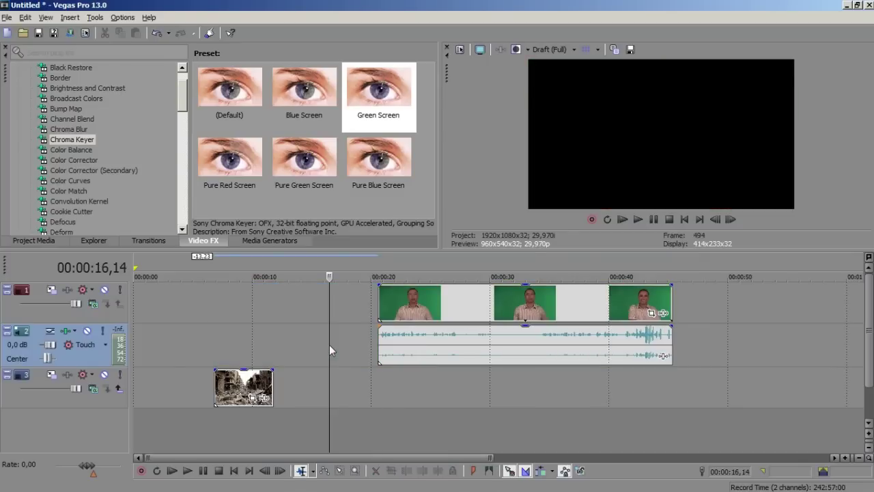
drag(412, 311, 252, 316)
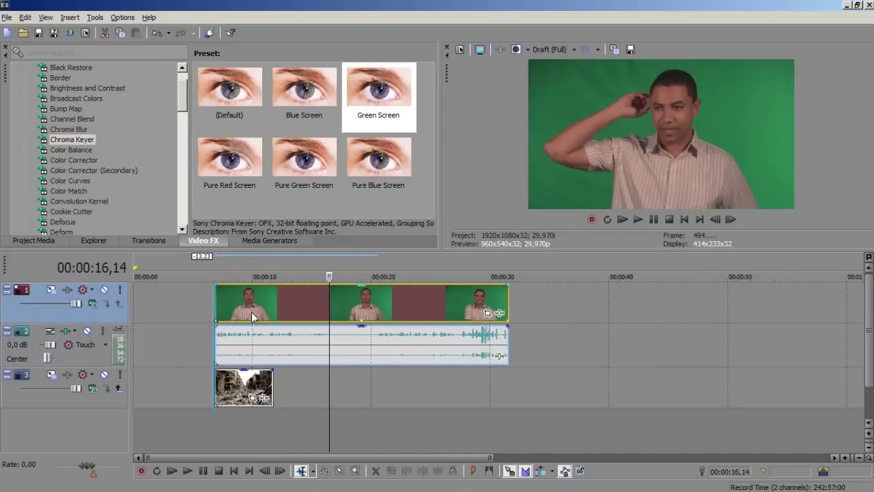
Step: Split the youtube-space clip at 00:00:13,06 and delete everything after the cut
click(293, 336)
key(Left)
key(Left)
key(Left)
key(Left)
key(Left)
key(Left)
key(Left)
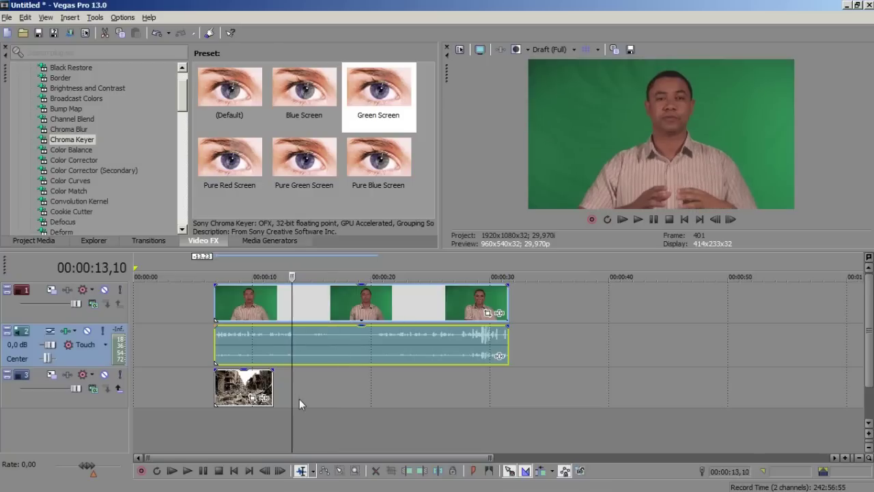
key(s)
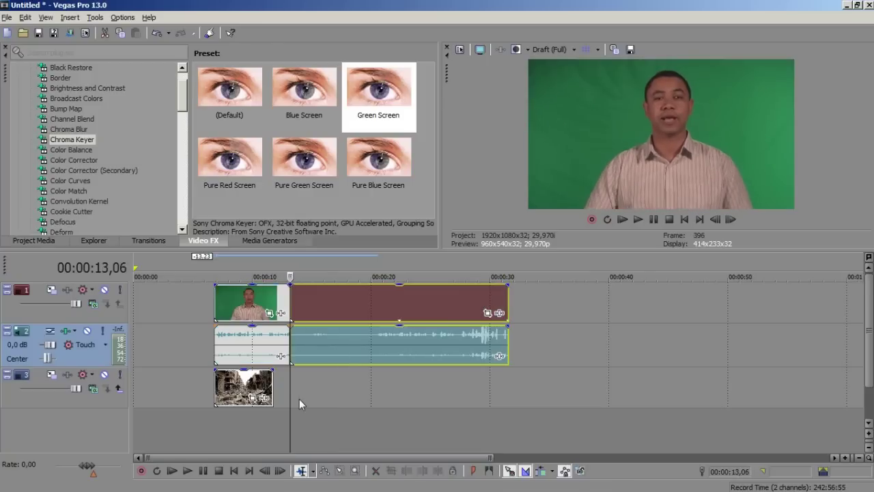
click(350, 315)
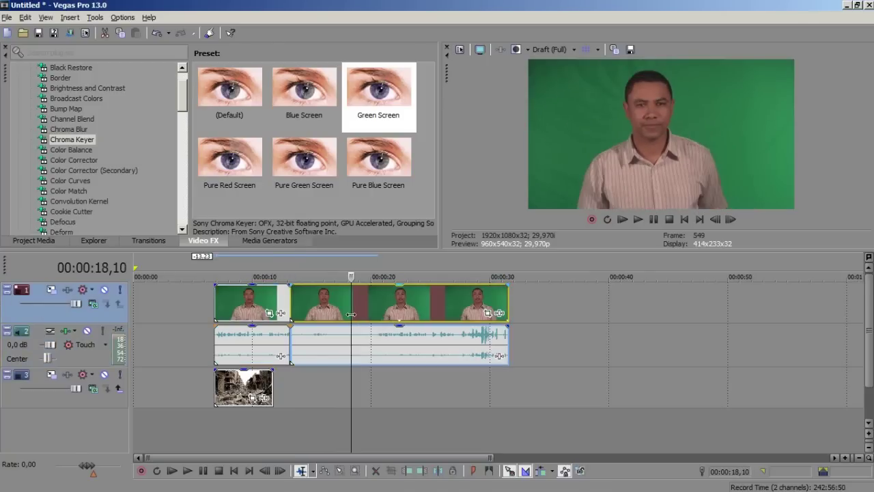
key(Delete)
Step: Play the trimmed youtube-space clip from its beginning to check the cut
click(217, 303)
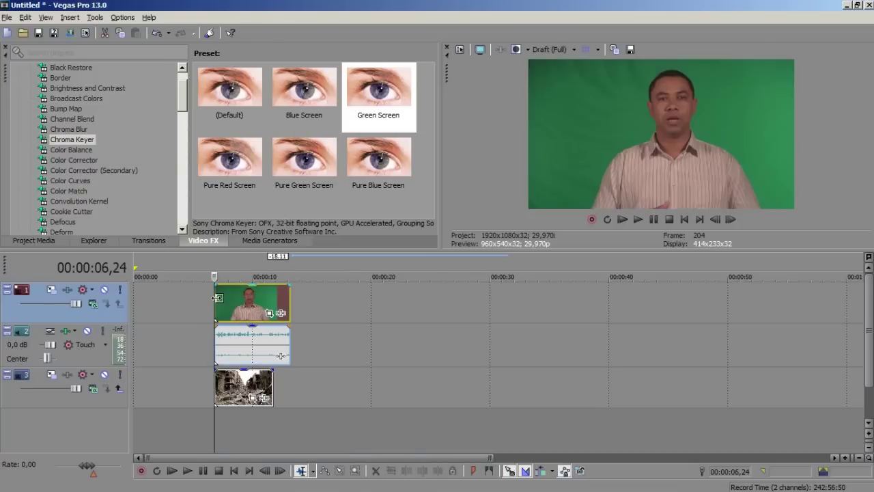
key(space)
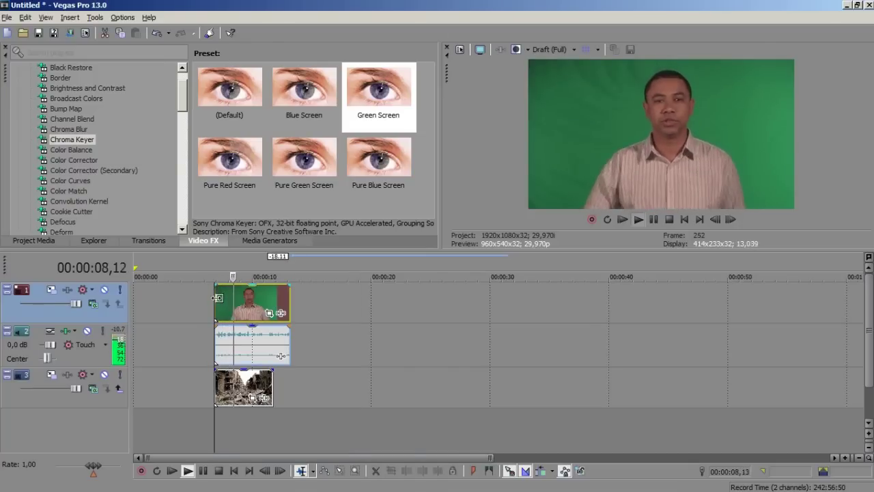
key(space)
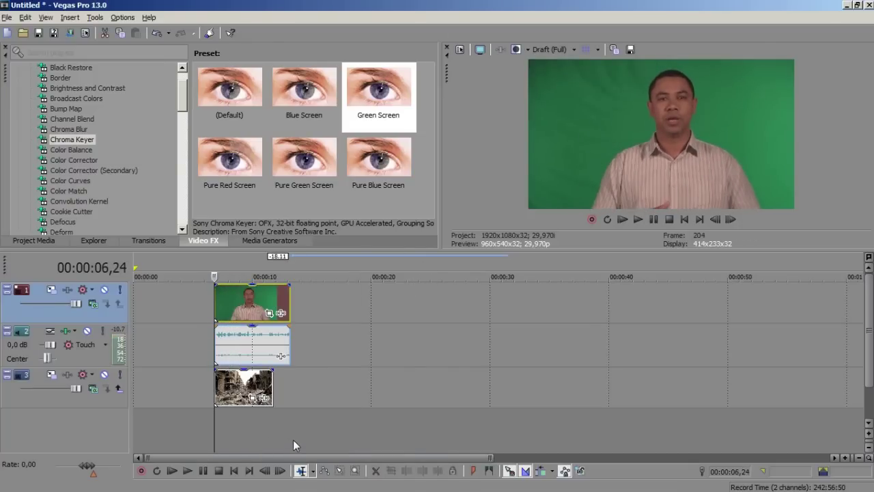
Step: Add the explosao video directly after the youtube-space clip at 00:00:13,06 and play back its opening explosion
key(alt+Tab)
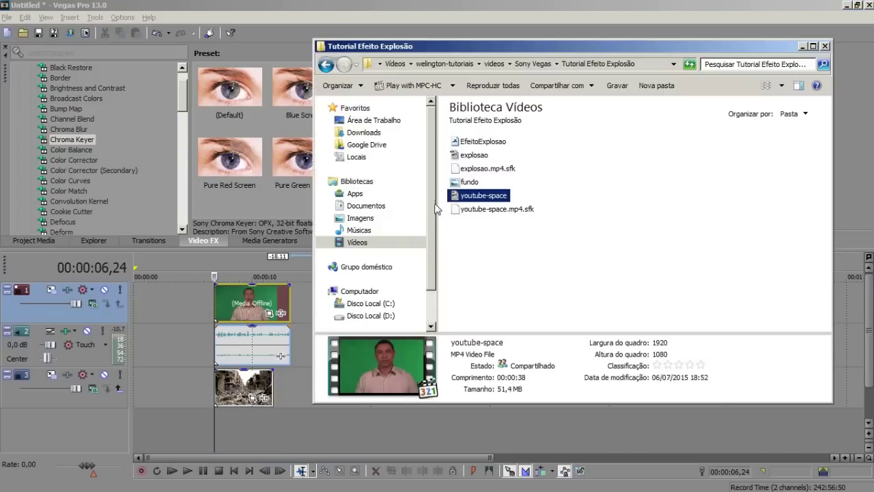
drag(458, 157, 307, 313)
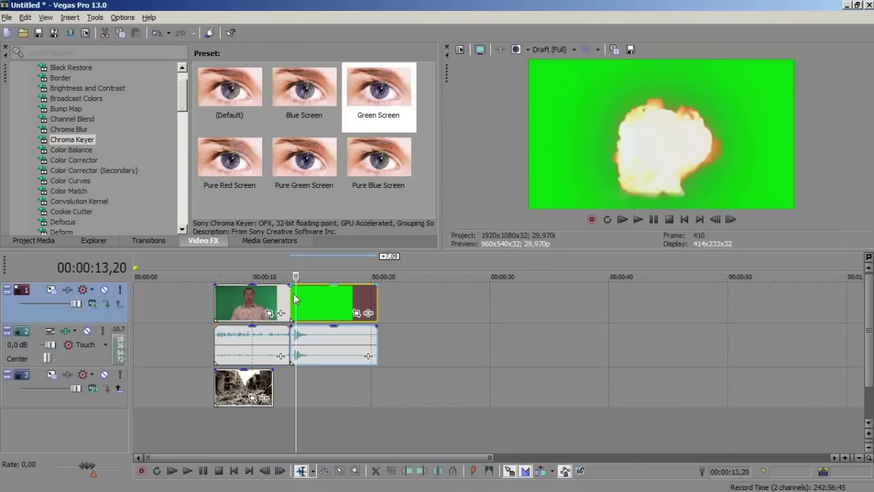
click(299, 342)
key(space)
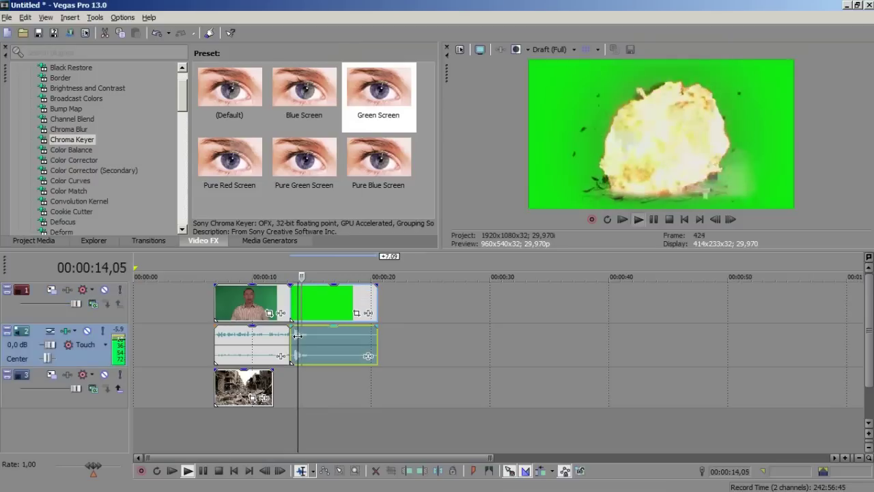
key(space)
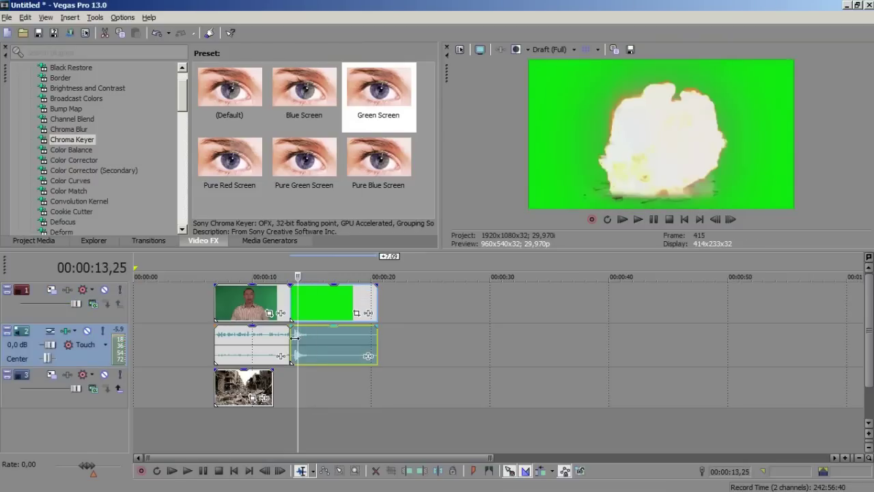
click(293, 338)
key(space)
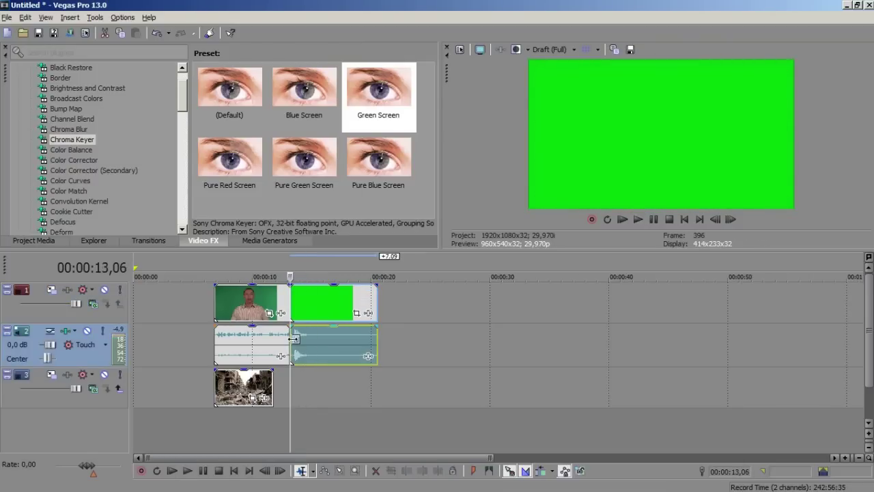
Step: Split the explosao clip at 00:00:13,18, delete its opening part, and move the remainder back against the youtube-space clip's end
scroll(293, 338, up, 2)
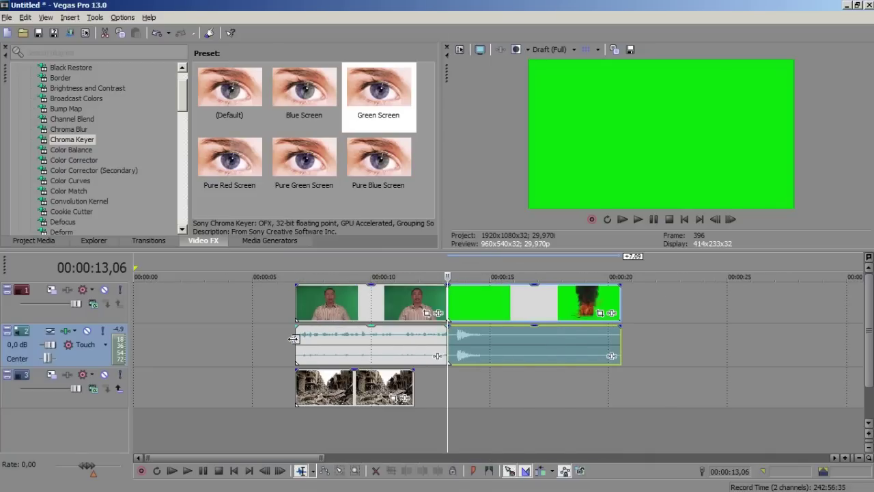
scroll(293, 338, up, 1)
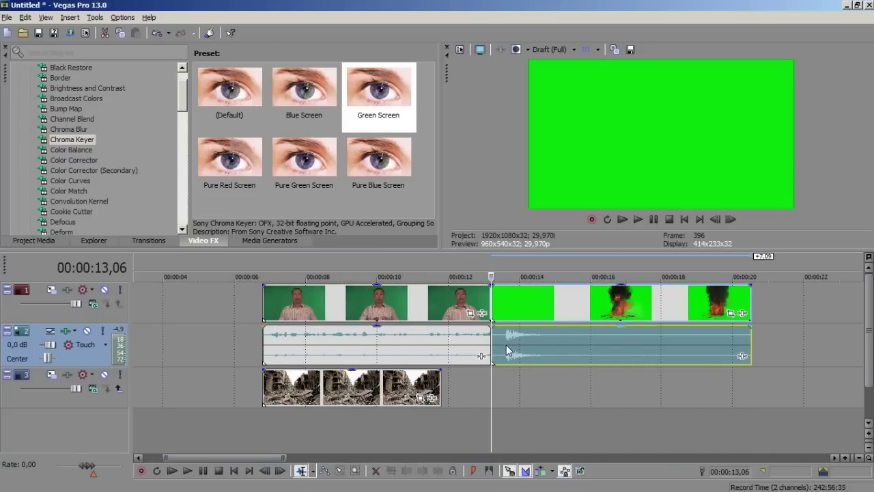
click(504, 343)
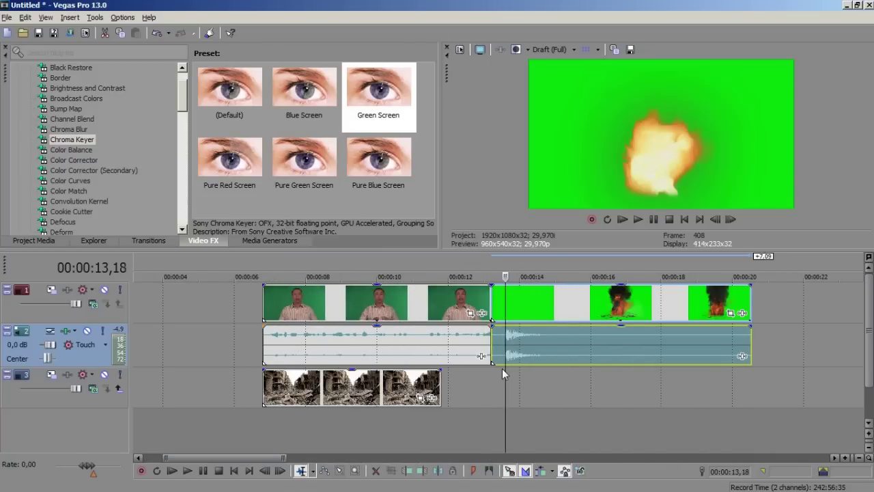
key(s)
click(496, 342)
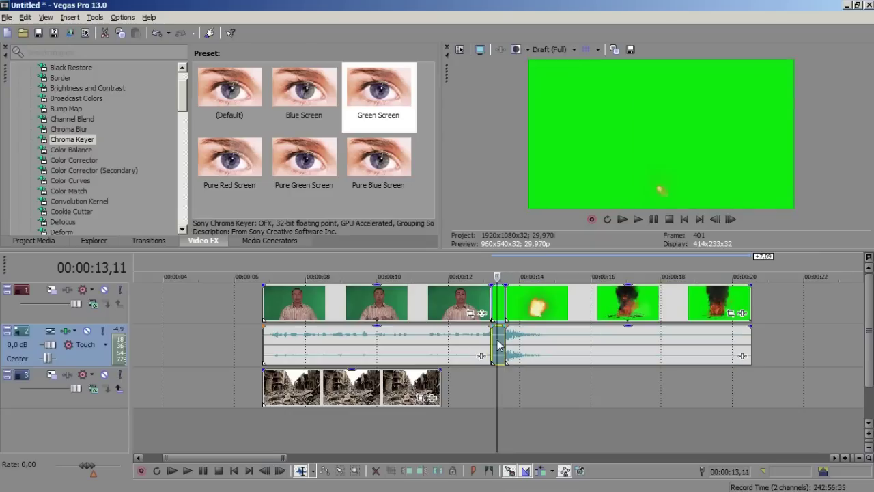
key(Delete)
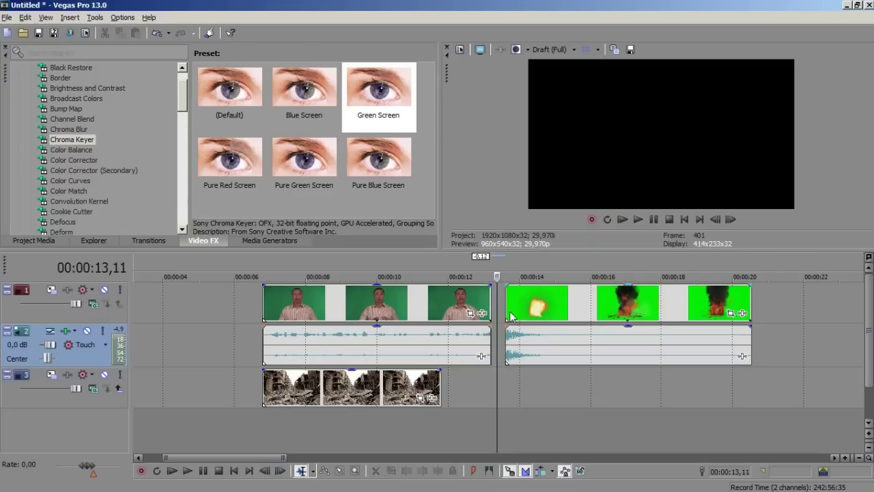
drag(510, 315, 501, 314)
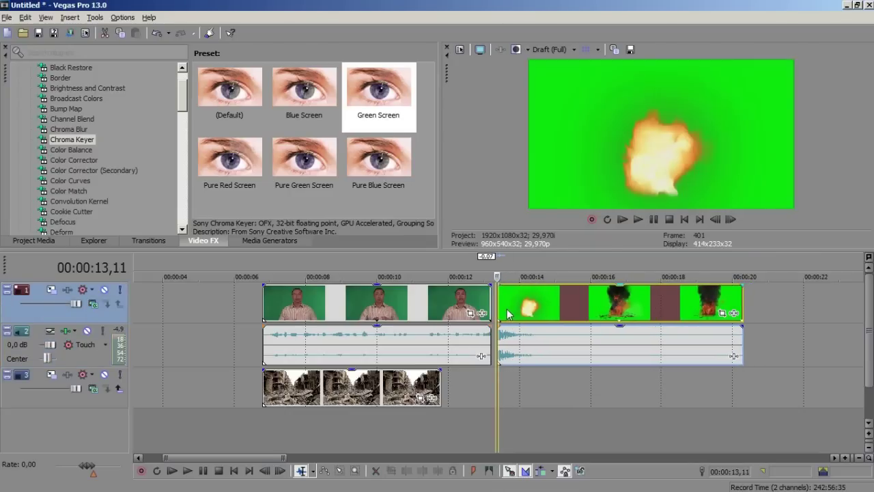
drag(503, 315, 482, 383)
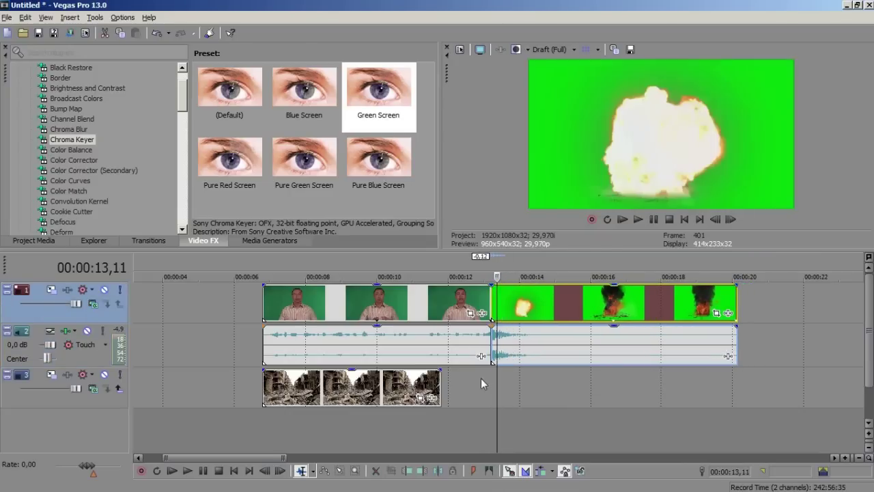
Step: Extend the background image to the end of the explosao clip and play the sequence from its start at 00:00:06,24
click(439, 388)
drag(441, 388, 738, 387)
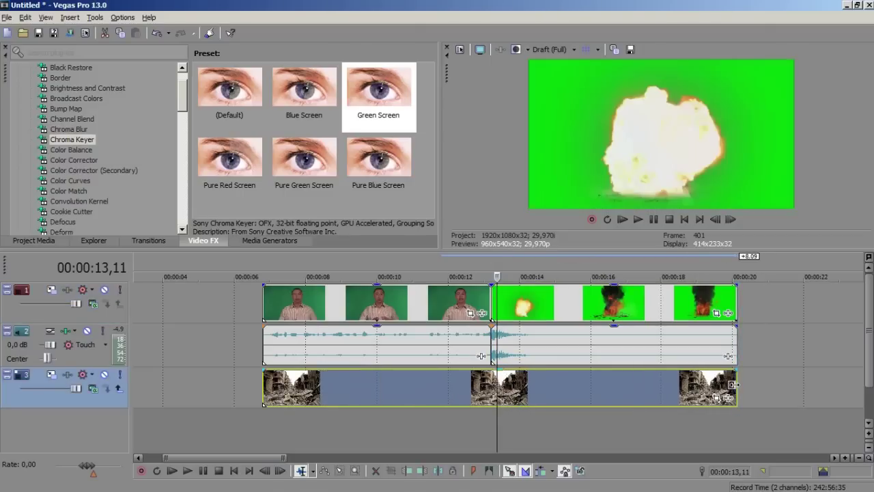
click(264, 301)
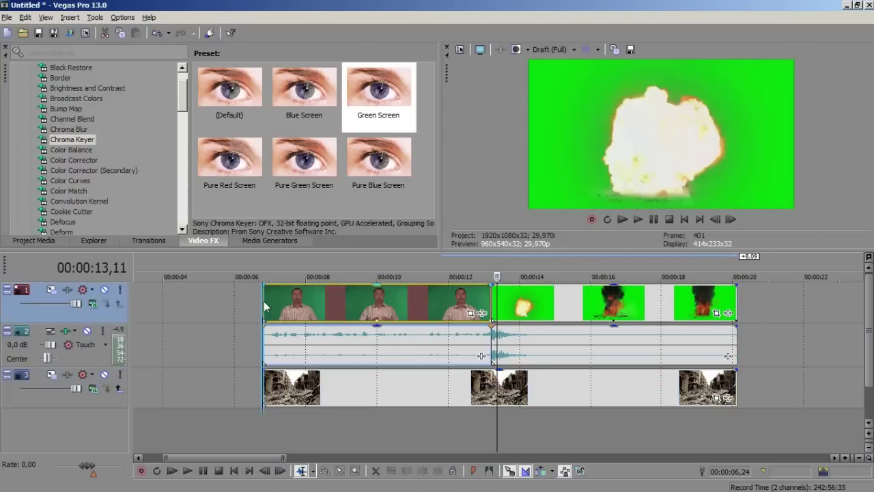
key(space)
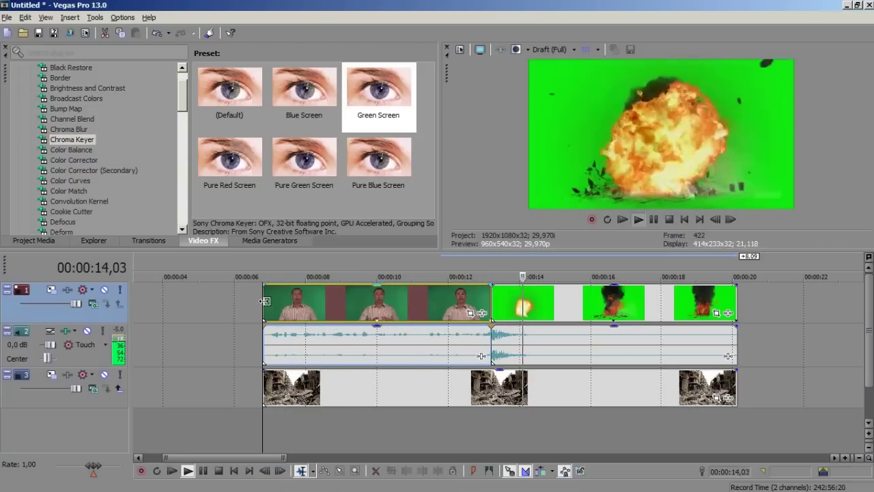
key(space)
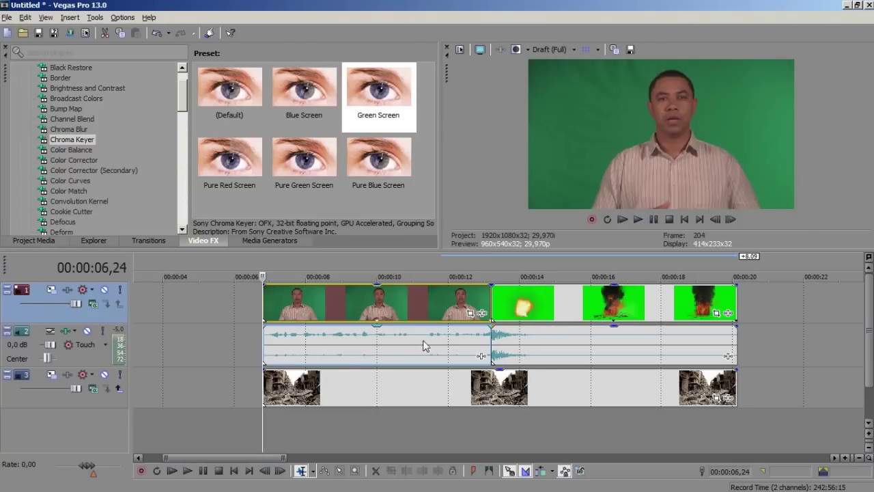
Step: Apply the Chroma Keyer effect with the Green Screen preset to the youtube-space clip
click(408, 310)
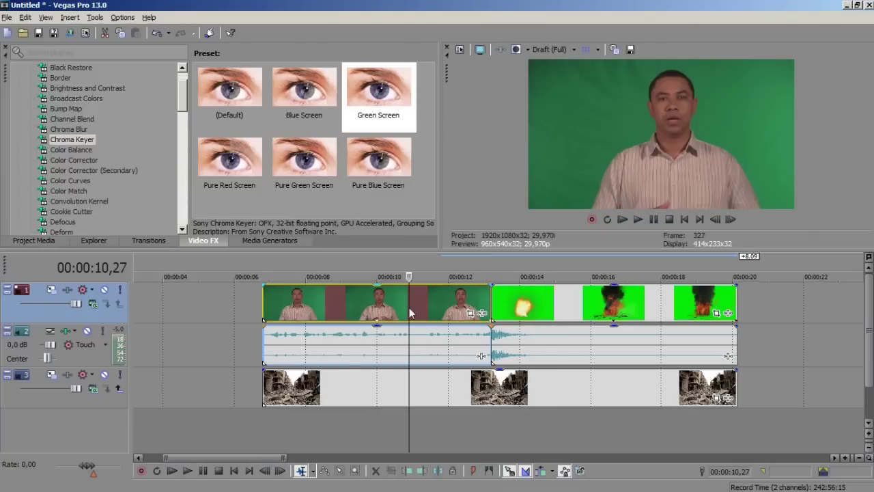
click(529, 309)
click(529, 309)
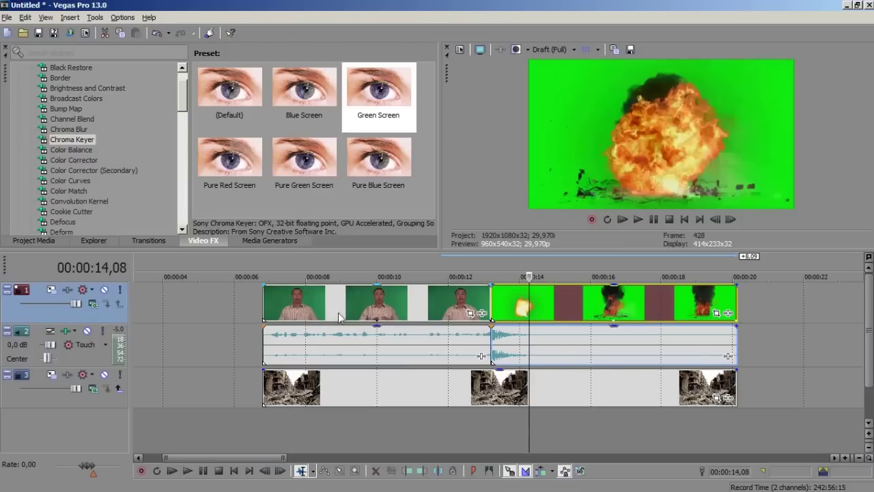
click(309, 318)
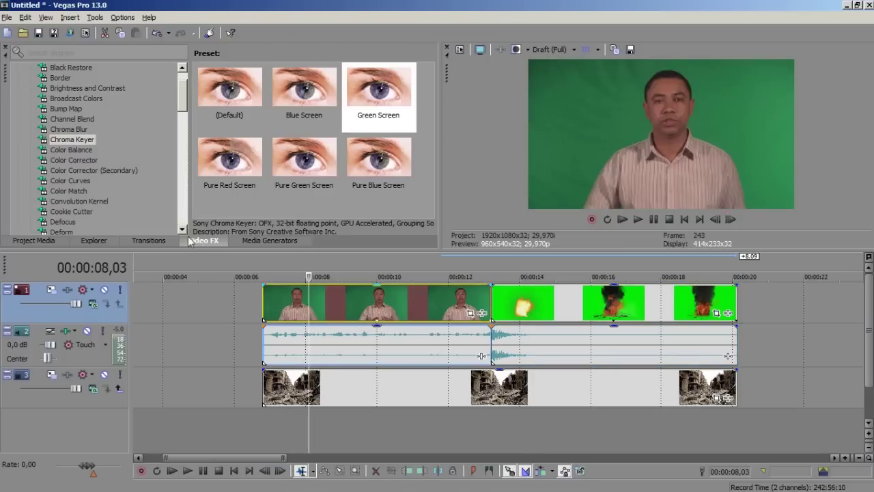
click(64, 140)
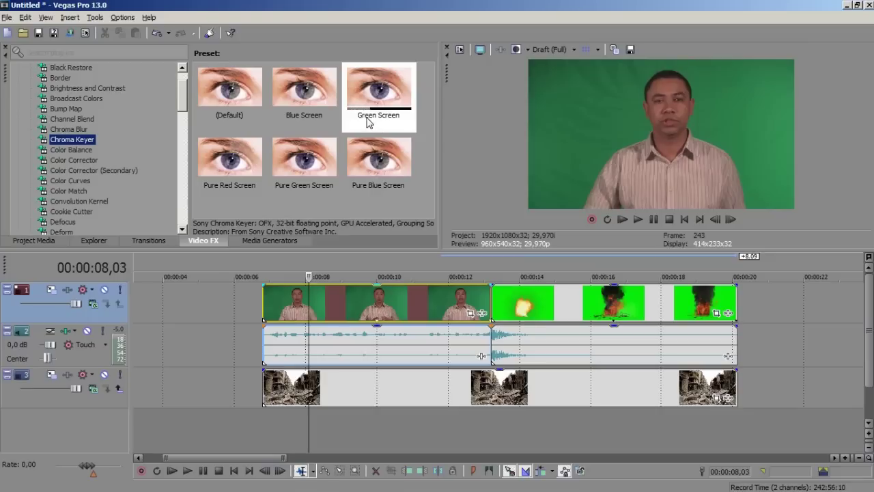
click(384, 89)
drag(330, 274, 325, 306)
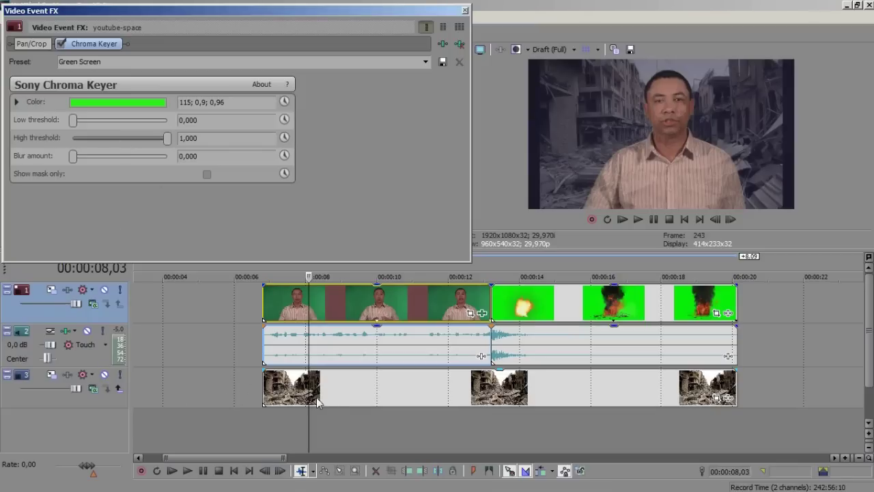
Step: Mute the background track and, using the mask view, set the youtube-space keyer's low threshold to 0,816 and high threshold to 0,673
click(104, 375)
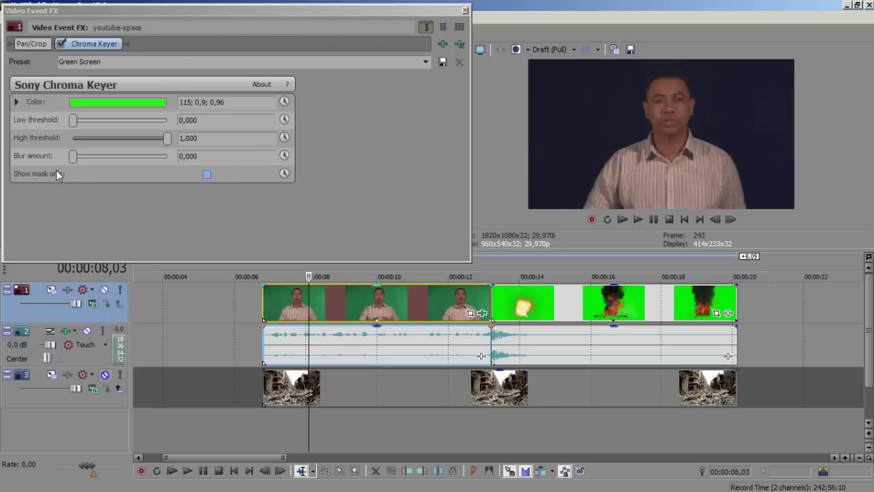
click(207, 174)
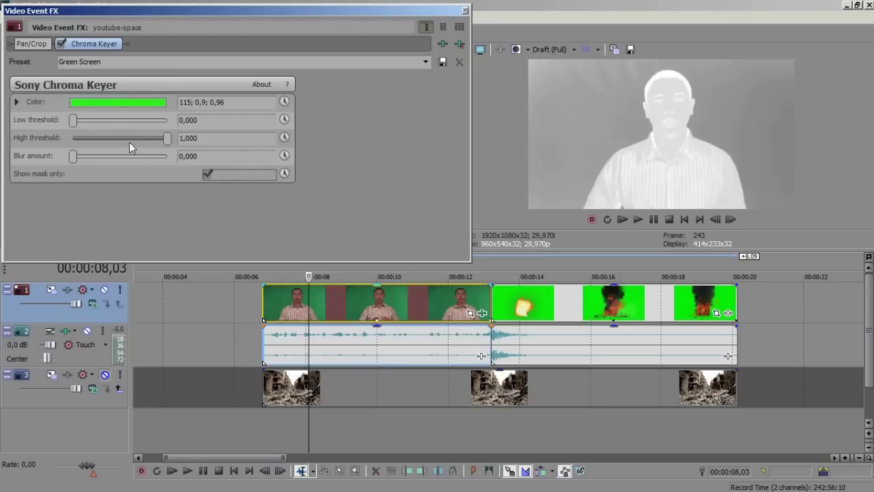
drag(75, 123, 151, 128)
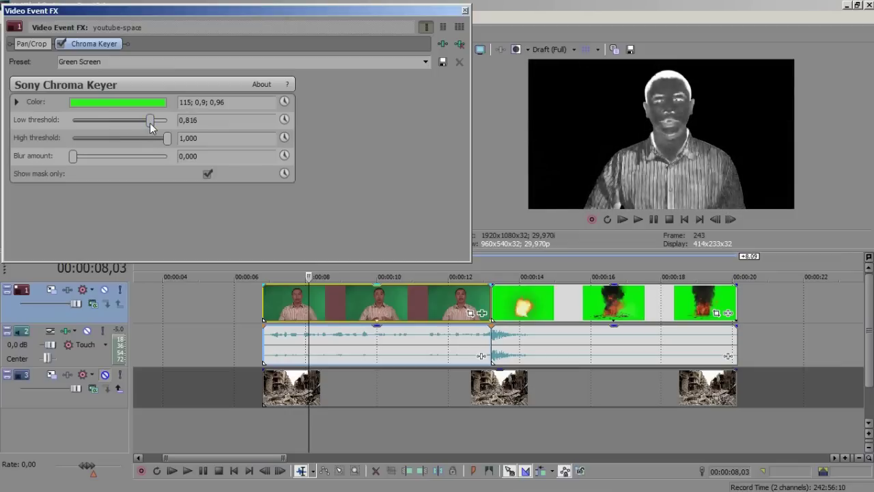
drag(168, 139, 137, 139)
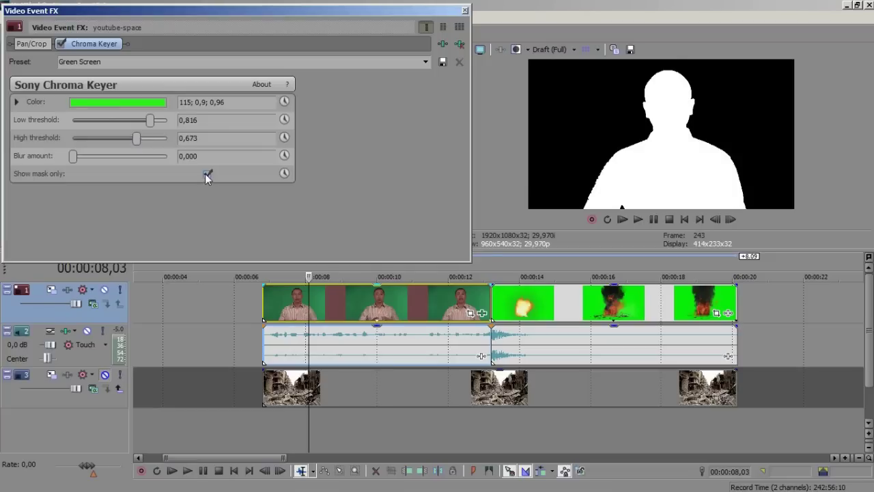
click(208, 174)
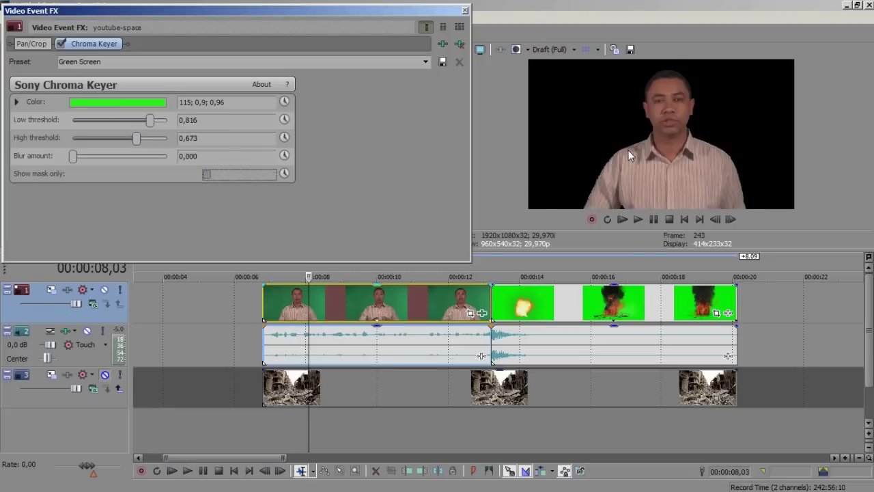
click(464, 11)
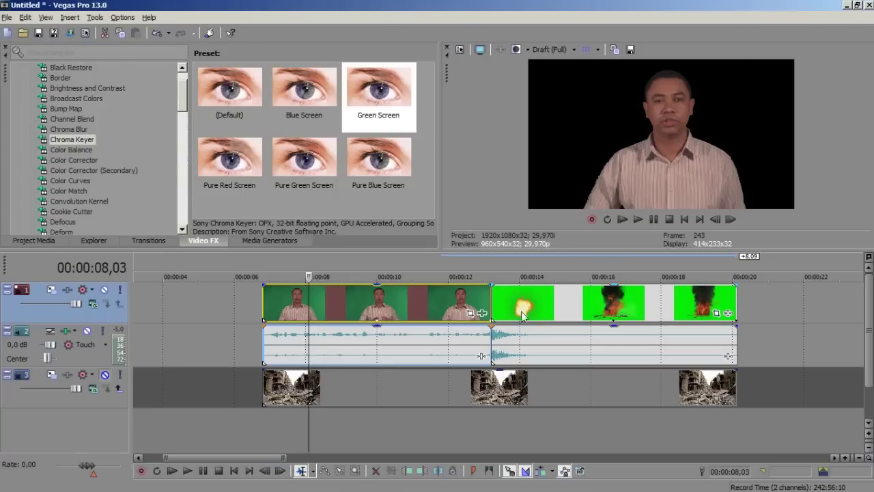
Step: Apply the Chroma Keyer's Green Screen preset to the explosao clip and show only its mask at 00:00:13,18
drag(379, 99, 515, 301)
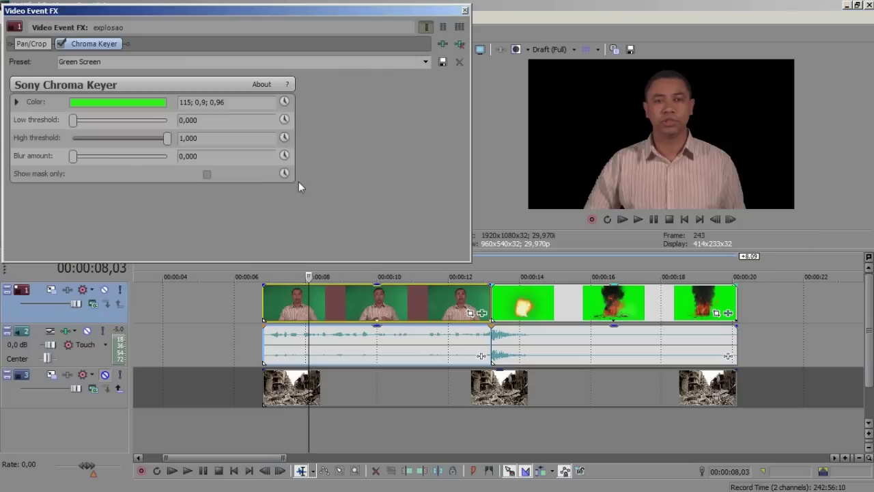
click(206, 174)
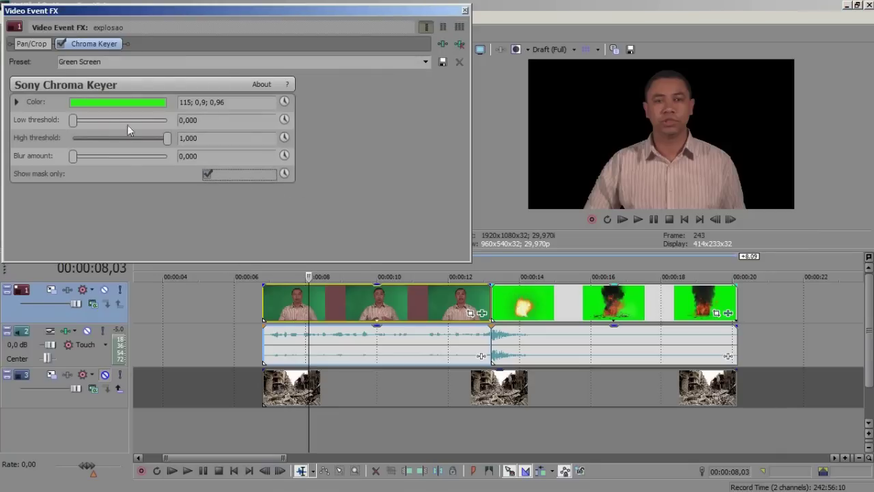
click(505, 315)
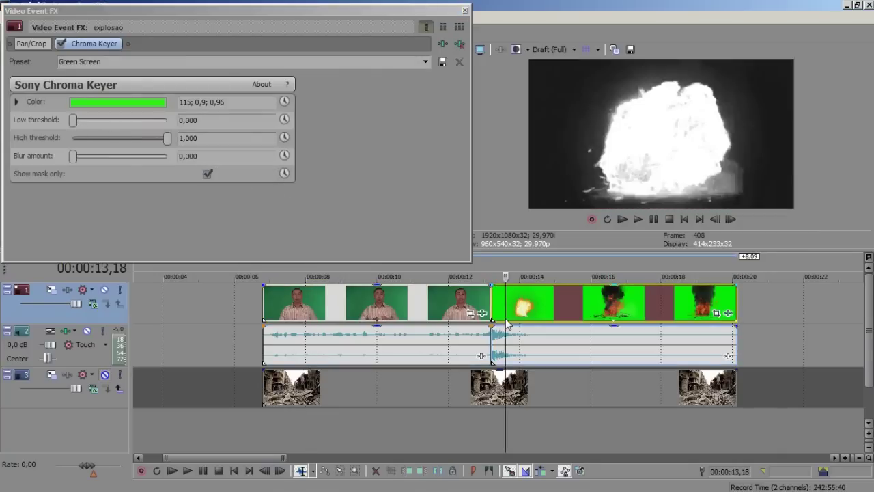
Step: Set the explosao clip's Chroma Keyer low threshold to 0,456 and high threshold to 0,537, keeping the mask view on
drag(73, 120, 116, 121)
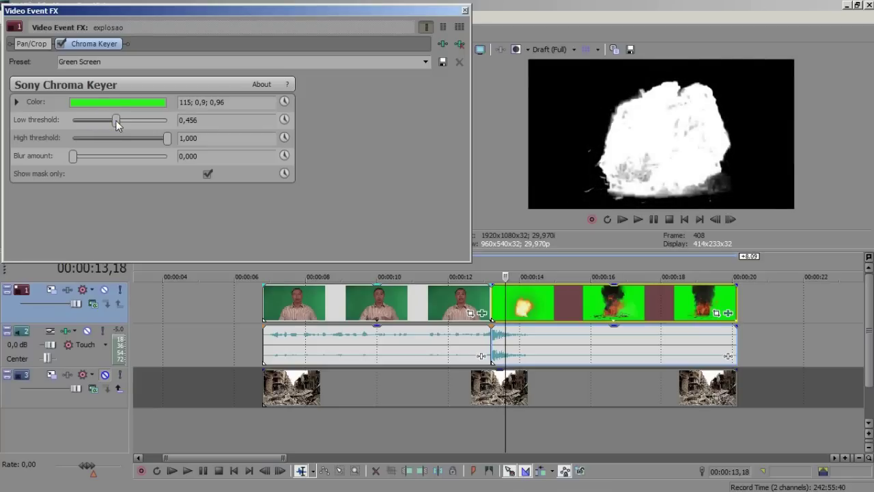
drag(166, 139, 124, 140)
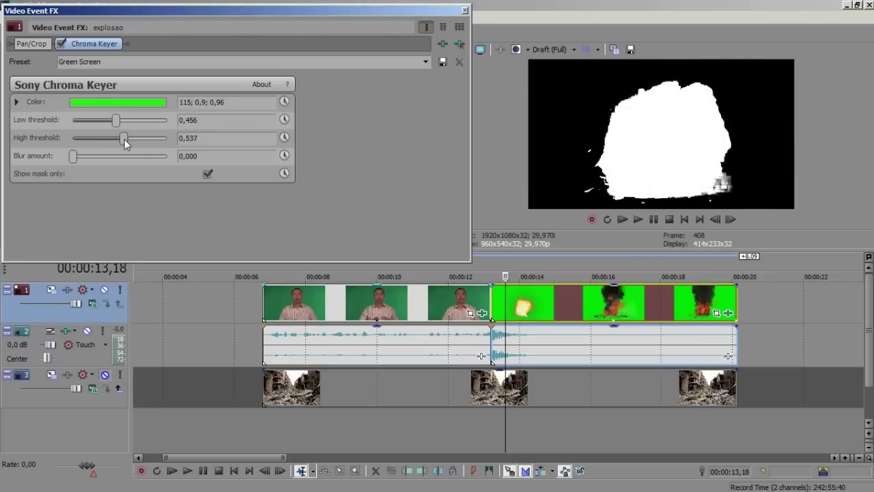
click(204, 177)
click(204, 177)
click(465, 11)
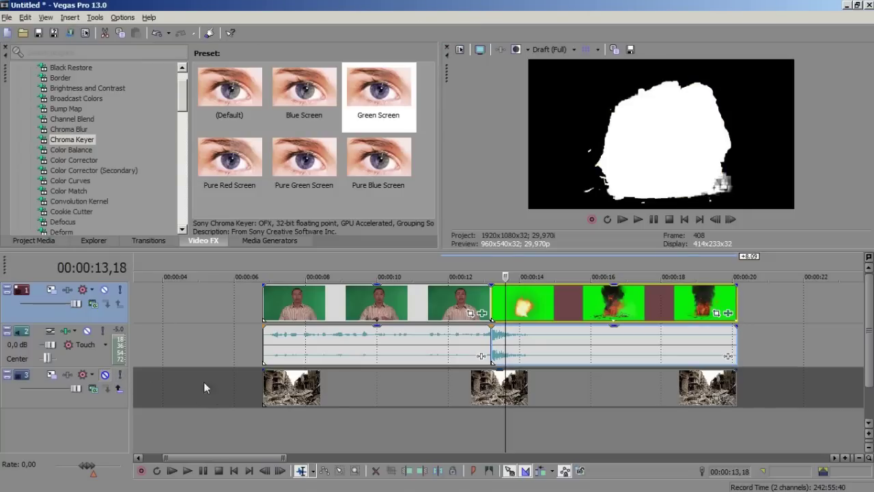
Step: Unmute the background track and turn off Maintain Aspect Ratio for the background image
click(104, 374)
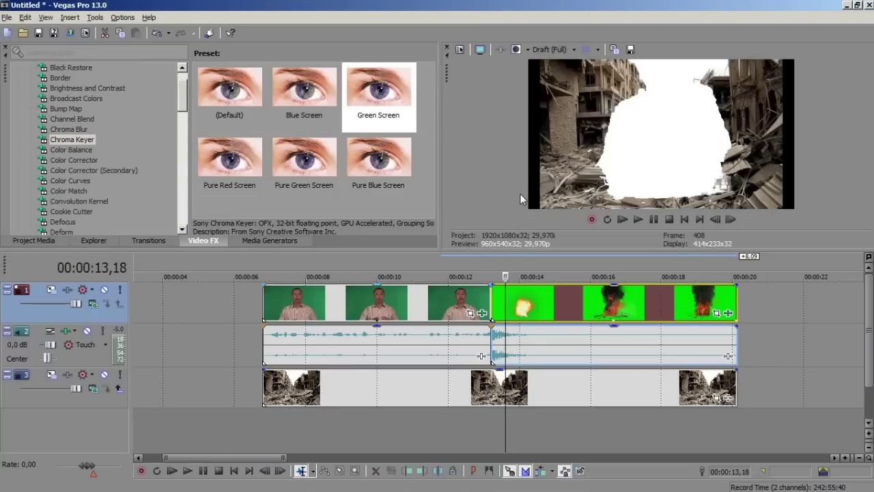
click(266, 329)
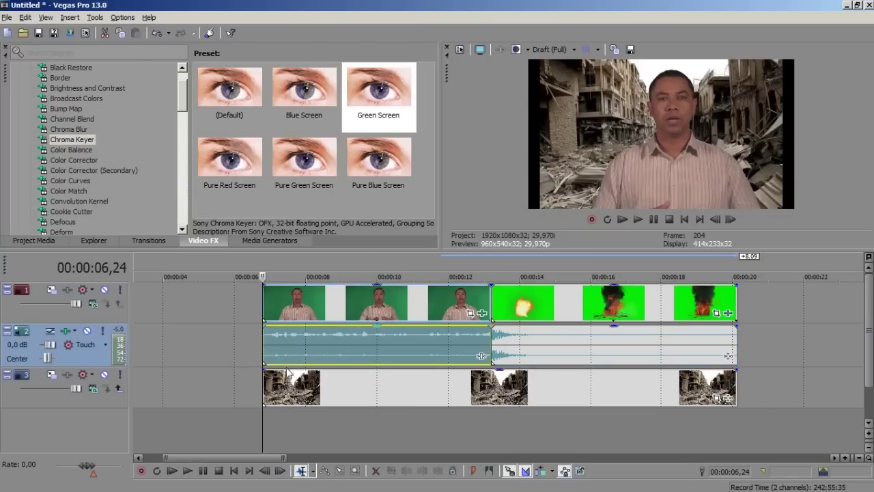
right_click(283, 386)
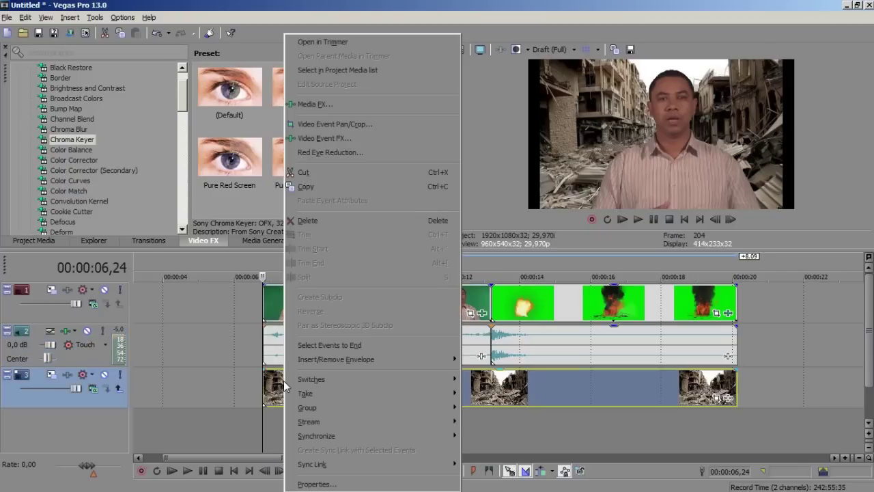
mouse_move(327, 379)
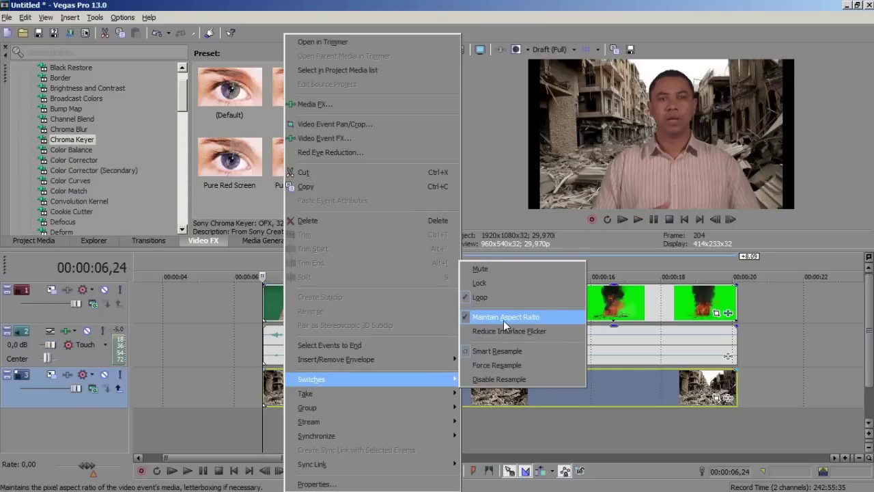
click(524, 321)
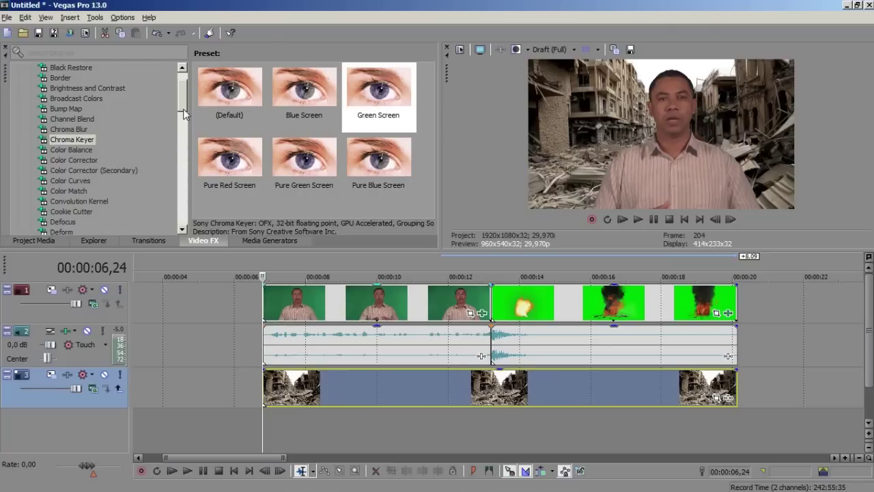
Step: Add the Levels effect with the default preset to the youtube-space clip
drag(182, 110, 173, 158)
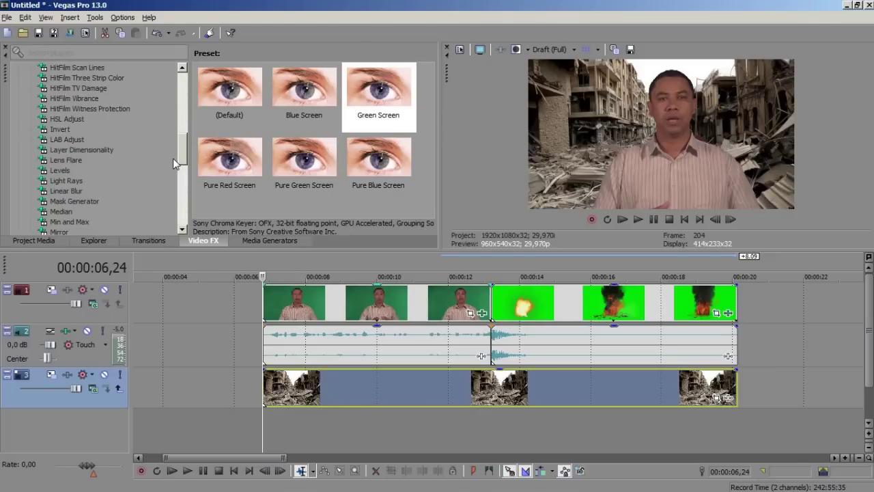
click(61, 171)
drag(218, 89, 335, 306)
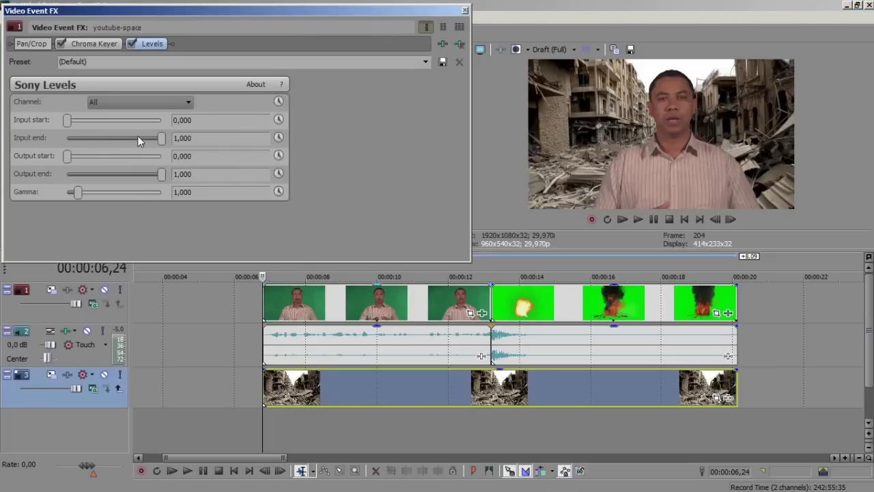
Step: Set the youtube-space clip's Levels input end to 0,633 and output start to 0,061, keeping output end at 1,000
drag(160, 139, 127, 141)
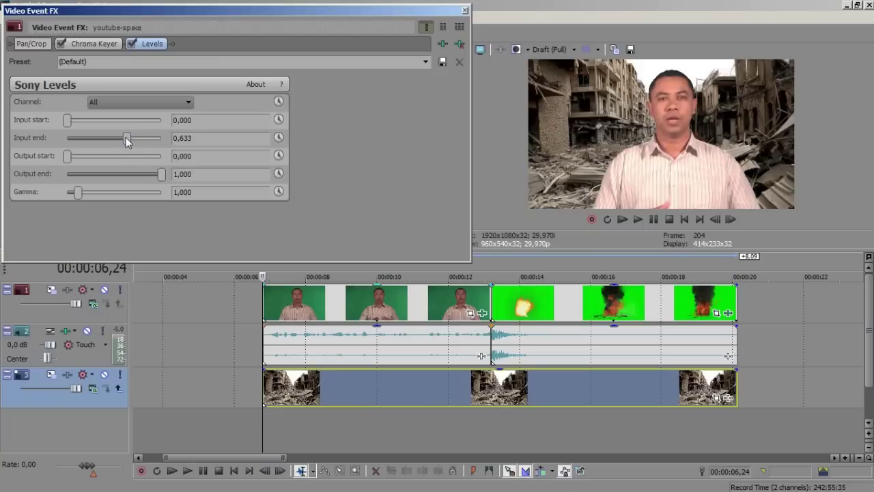
mouse_move(68, 156)
mouse_down()
mouse_move(87, 155)
mouse_move(76, 159)
mouse_up()
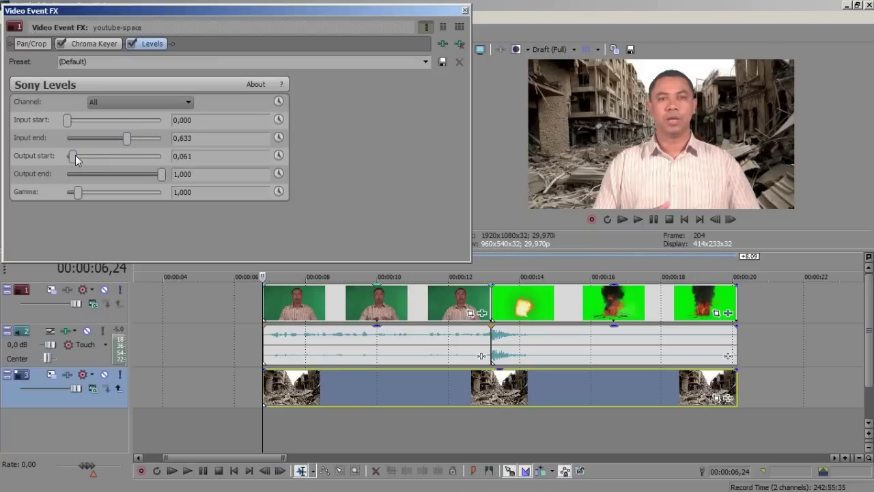
mouse_move(162, 176)
mouse_down()
mouse_move(151, 178)
mouse_move(167, 179)
mouse_up()
click(465, 10)
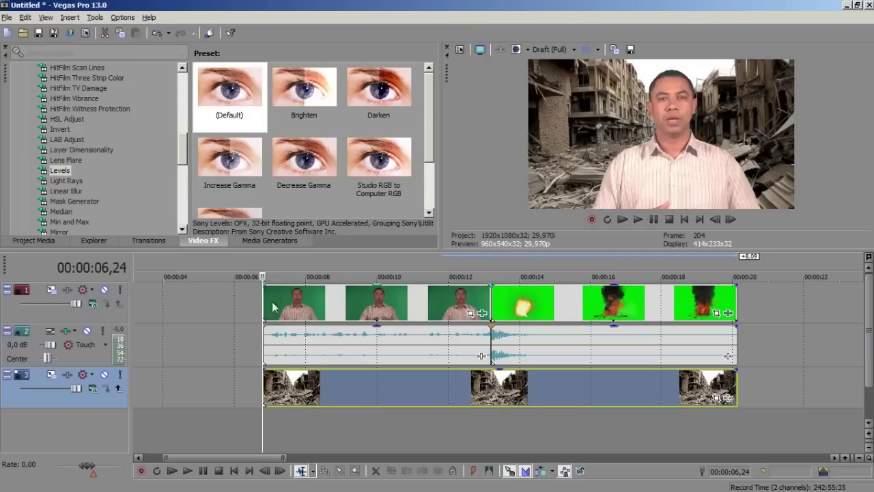
Step: Play back the composite from the start of the youtube-space clip into the explosion, and stop playback
click(274, 307)
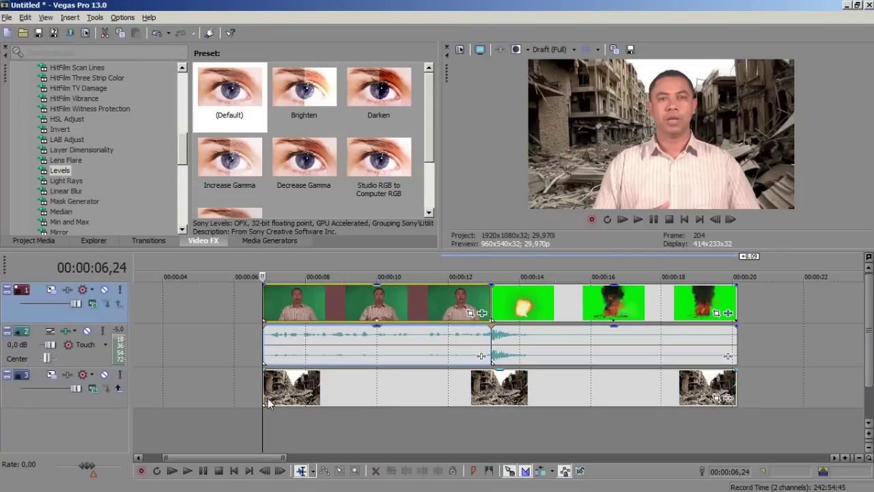
key(space)
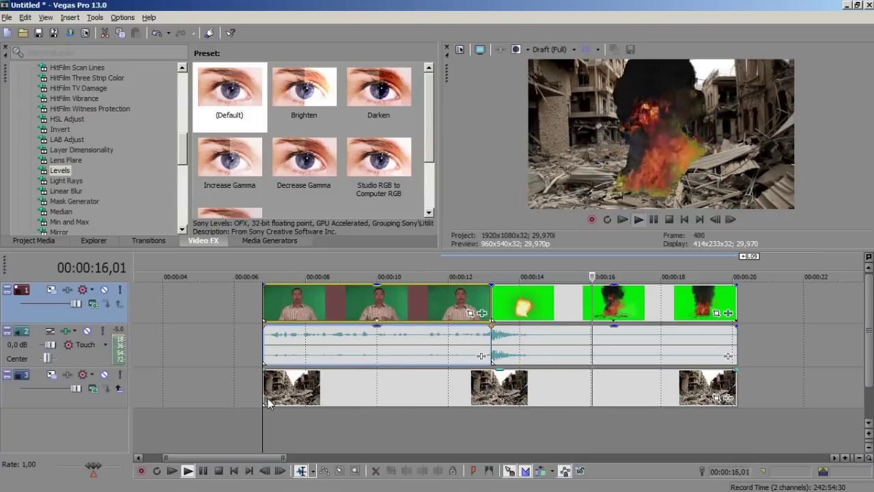
key(space)
Step: Shift the explosao clip's Pan/Crop frame straight up so the explosion sits at the lower edge of the picture
click(496, 304)
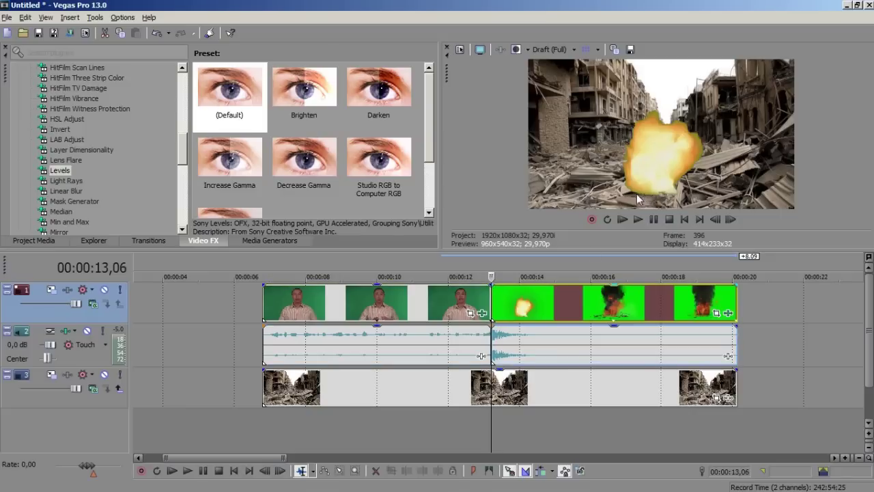
click(716, 315)
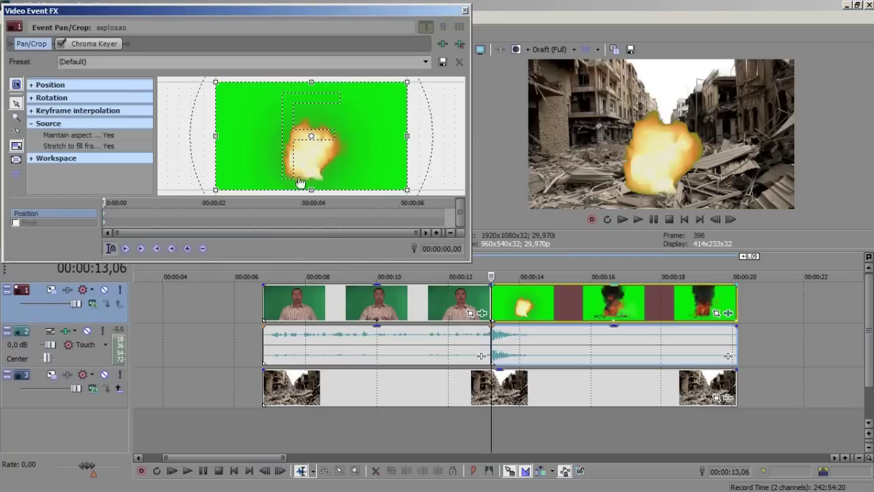
drag(305, 176, 305, 176)
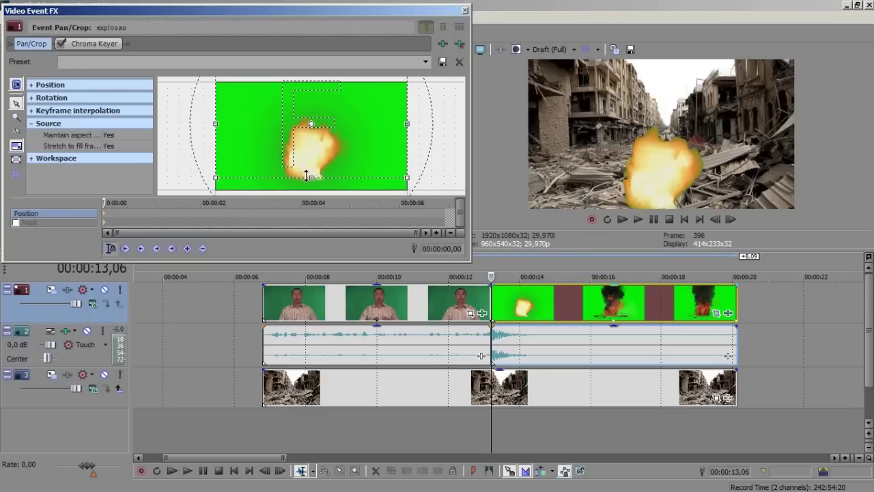
click(466, 10)
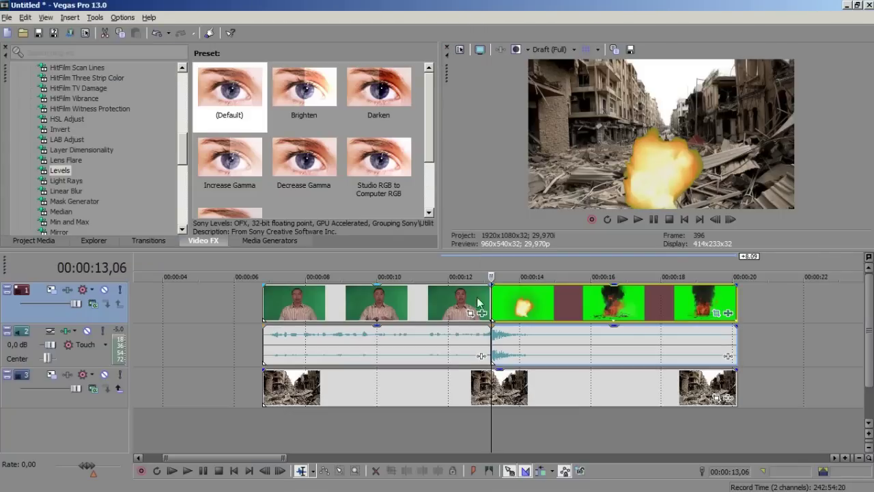
Step: Play back the end of the youtube-space clip from 00:00:12,17 to check the cut to the explosion
click(469, 294)
key(space)
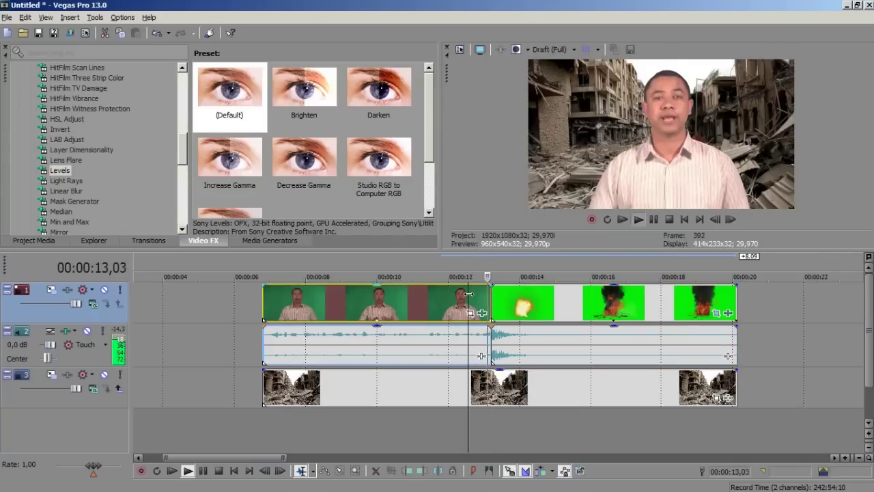
key(space)
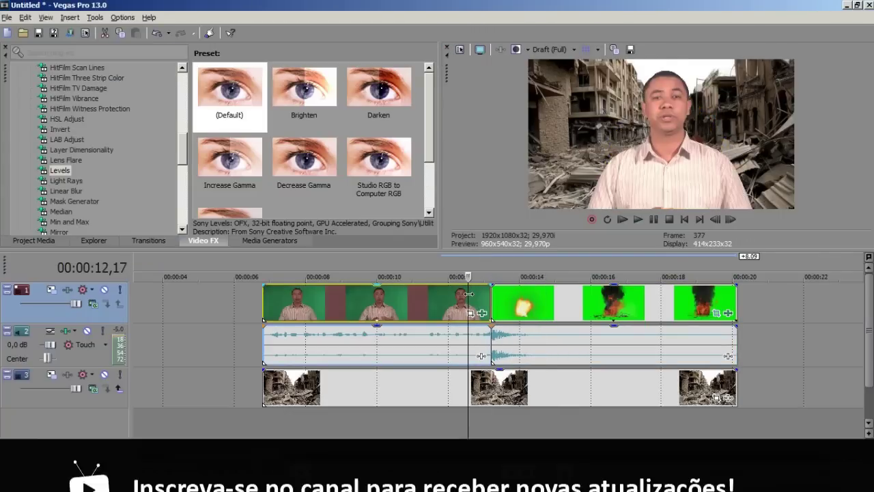